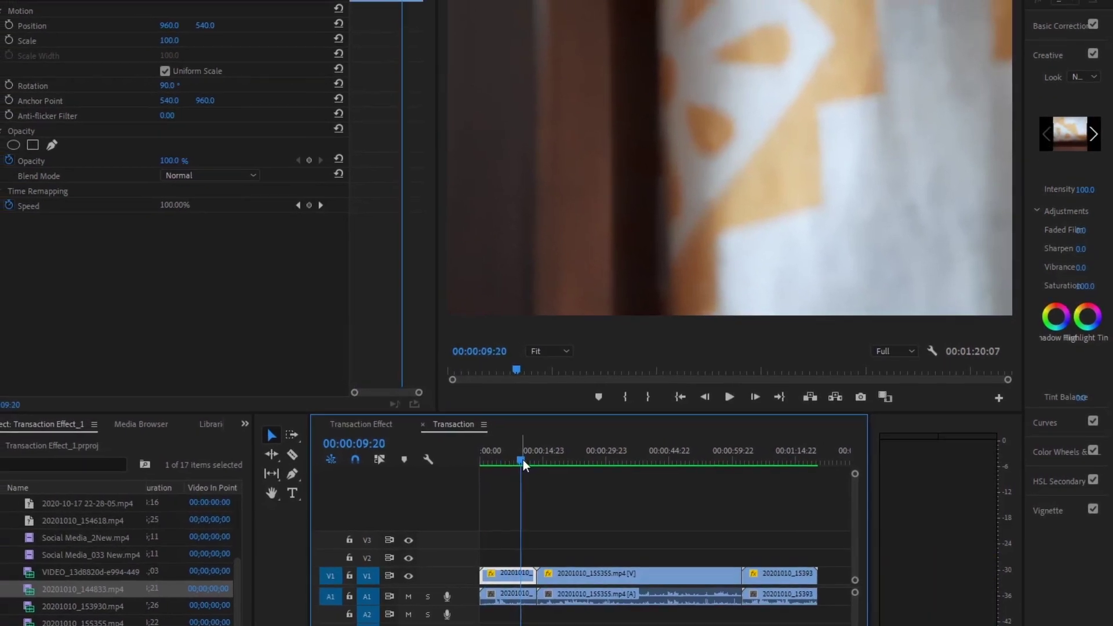
# Split the video and audio of the first clip, 20201010_144833.mp4, at the blurred frame at 00:00:10:03.
pyautogui.press('Right')
pyautogui.press('Right')
pyautogui.press('Right')
pyautogui.press('Right')
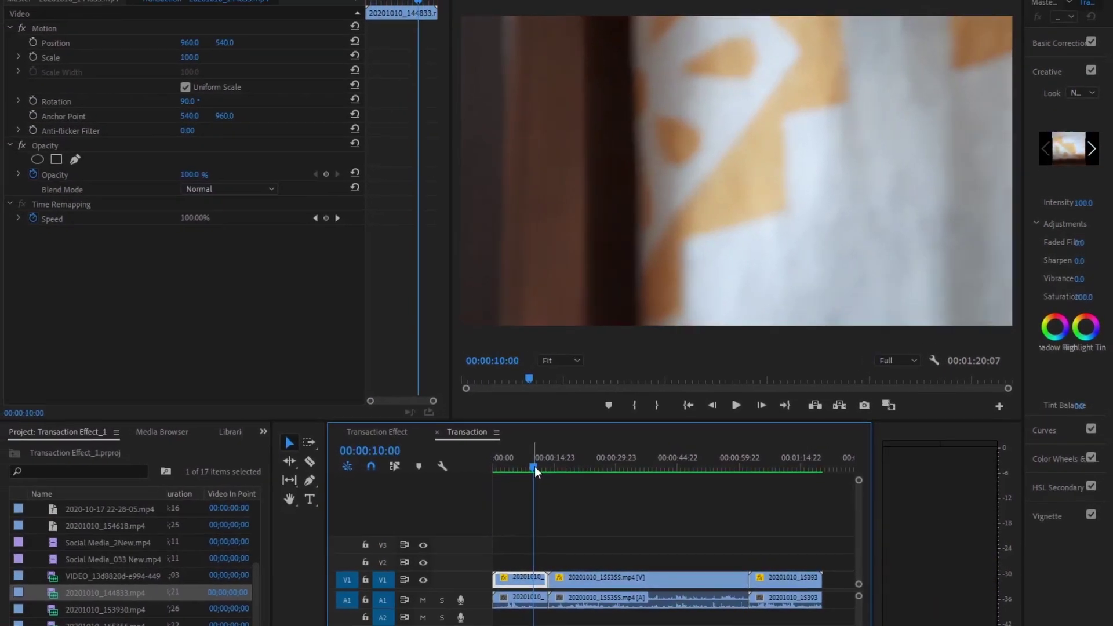
pyautogui.press('Right')
pyautogui.press('Right')
pyautogui.press('Right')
pyautogui.press('Right')
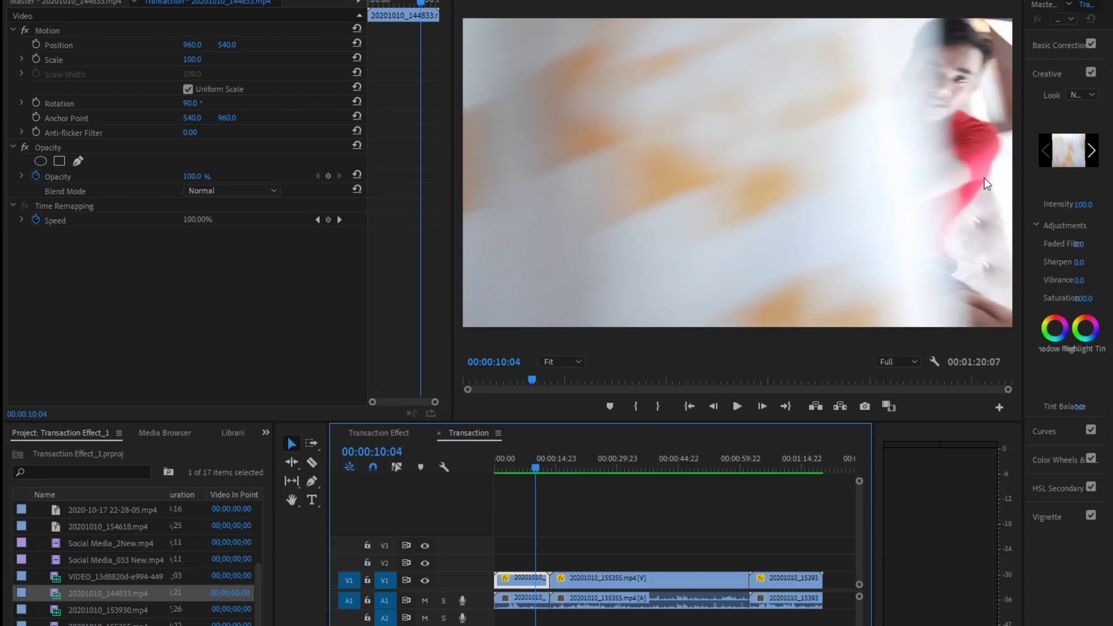
pyautogui.press('Left')
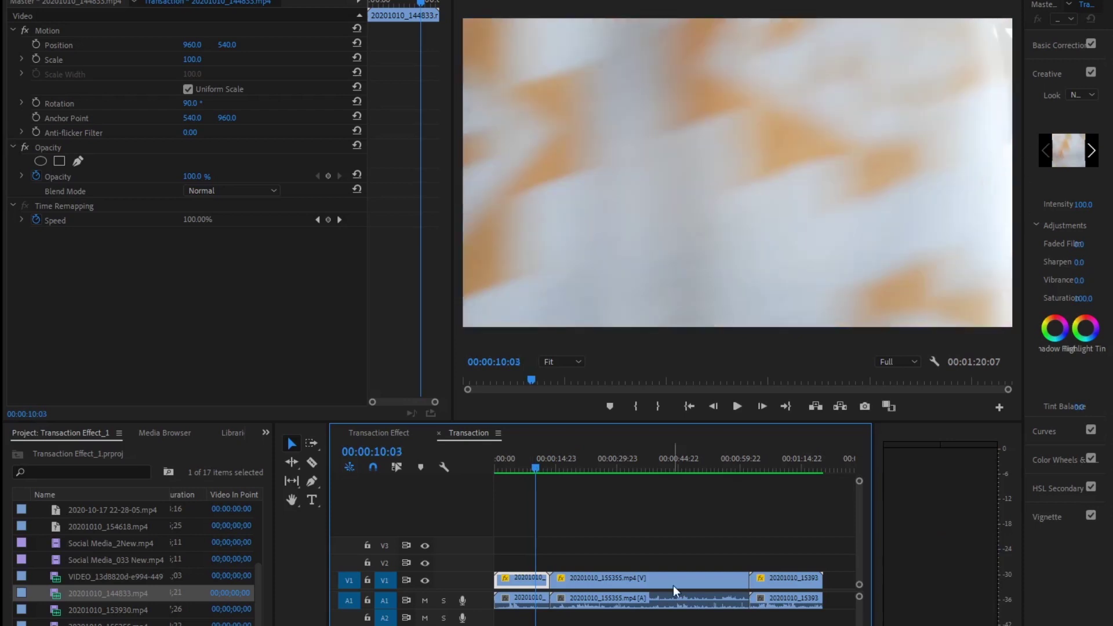
pyautogui.press('=')
pyautogui.press('=')
pyautogui.press('=')
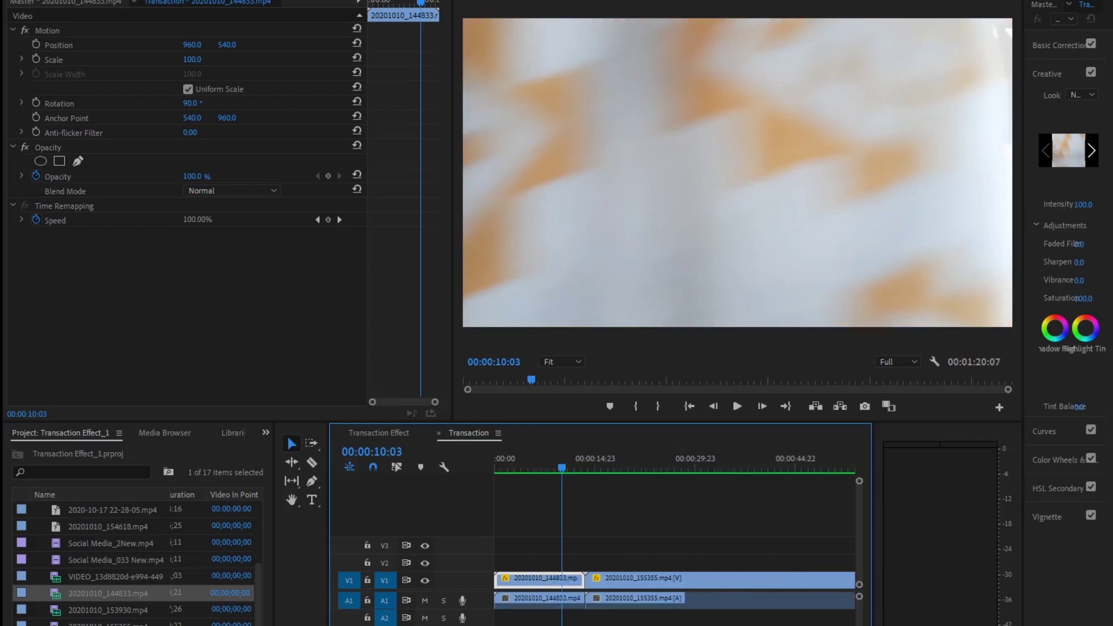
pyautogui.press('=')
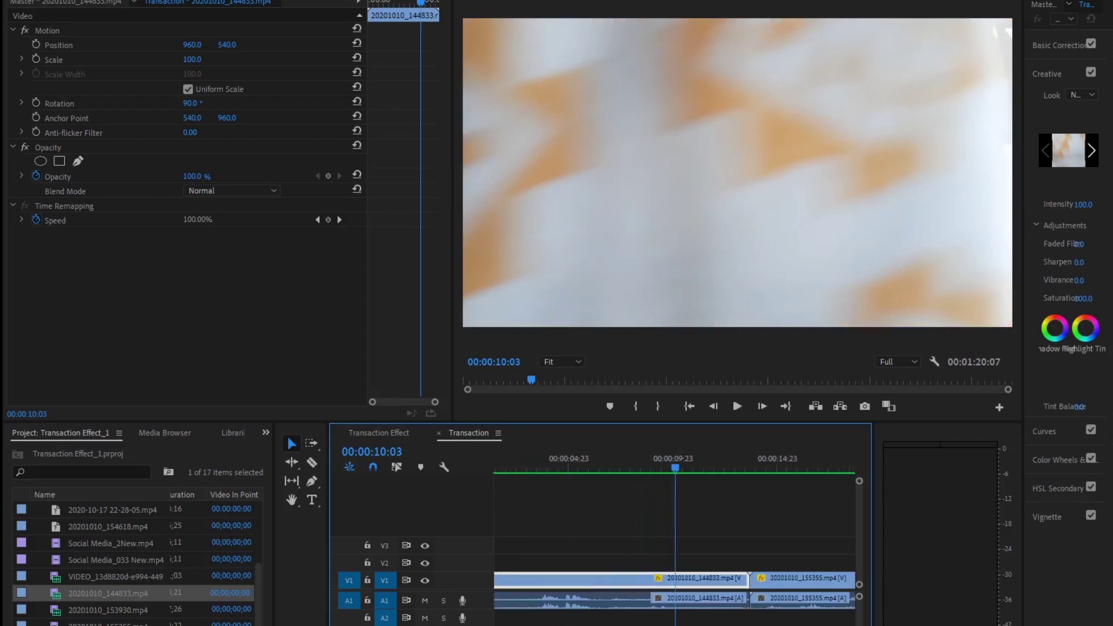
pyautogui.press('=')
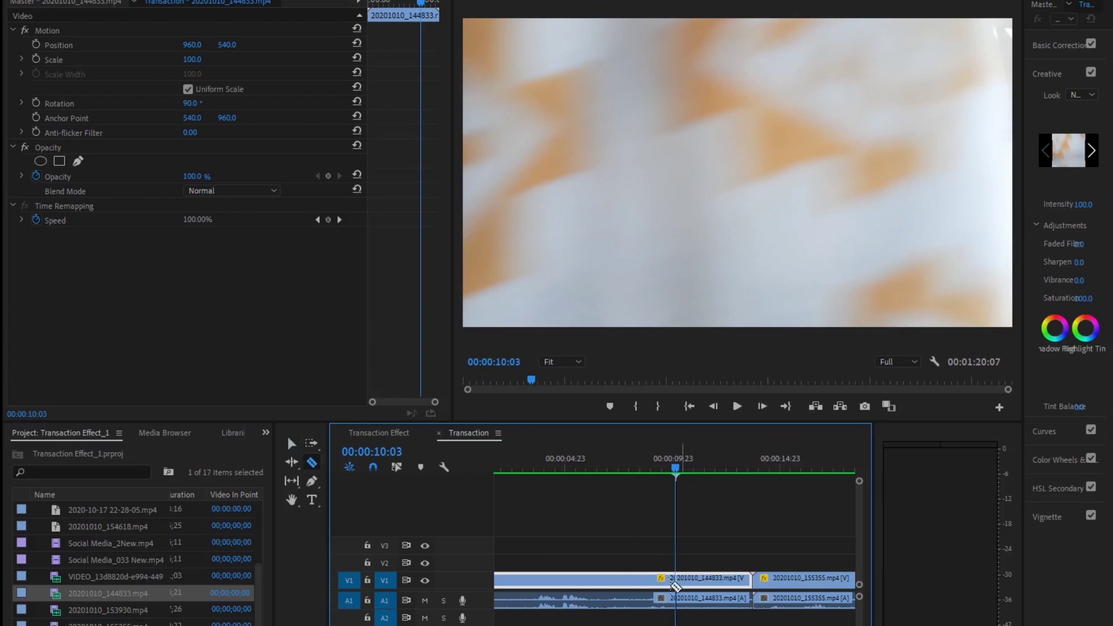
pyautogui.click(676, 581)
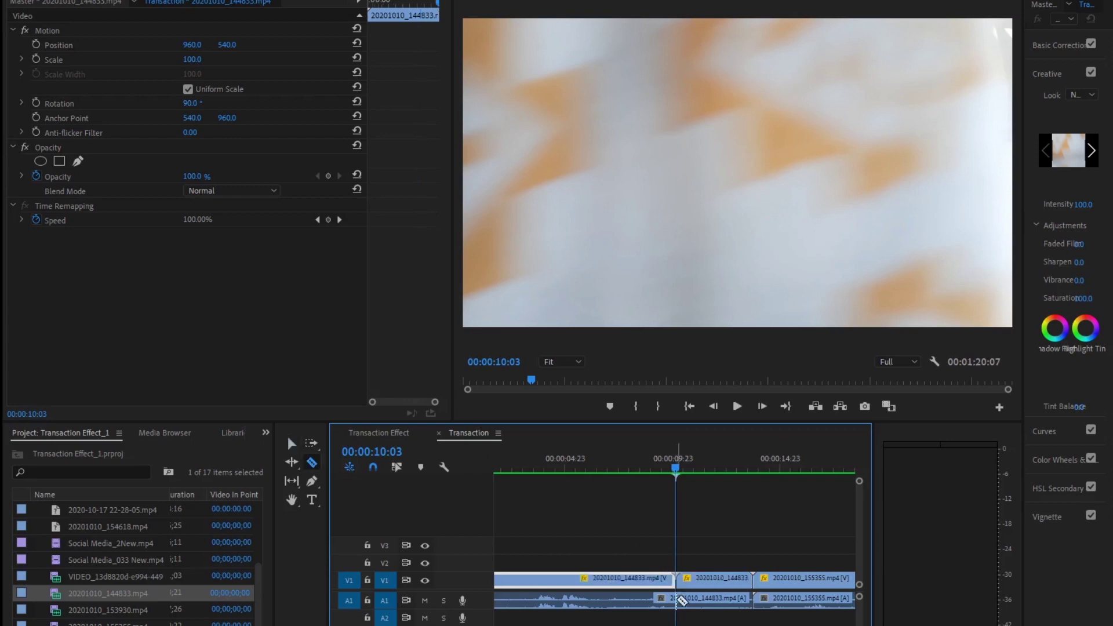
pyautogui.click(677, 603)
# Split the first clip's video and audio again at the blurred frame at 00:00:12:22.
pyautogui.press('space')
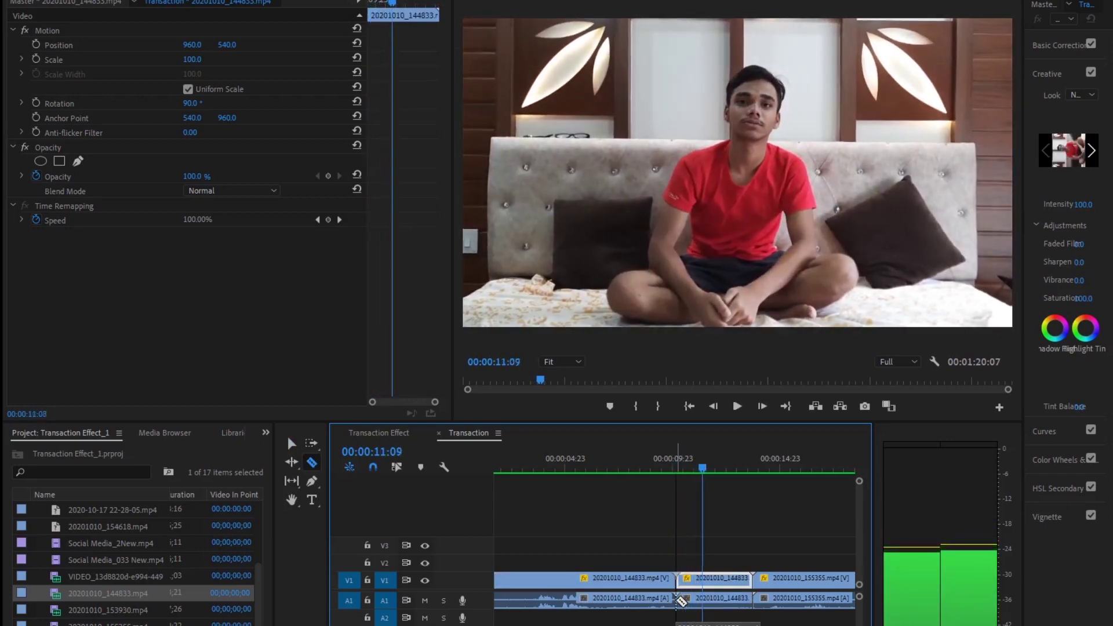
pyautogui.moveTo(705, 467); pyautogui.dragTo(735, 470)
pyautogui.press('Left')
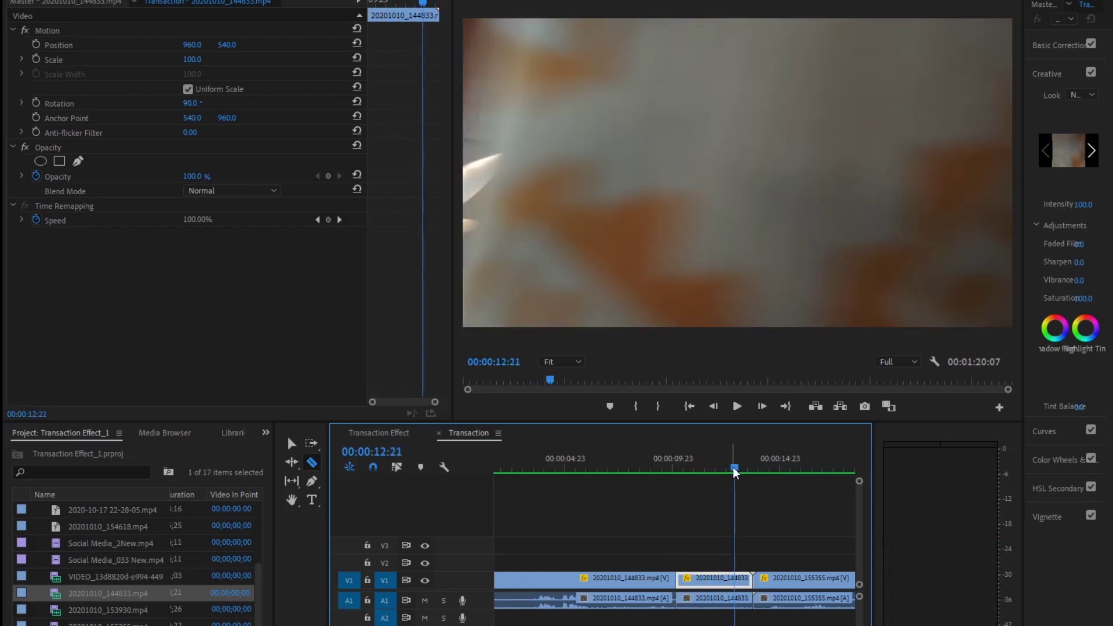
pyautogui.press('Right')
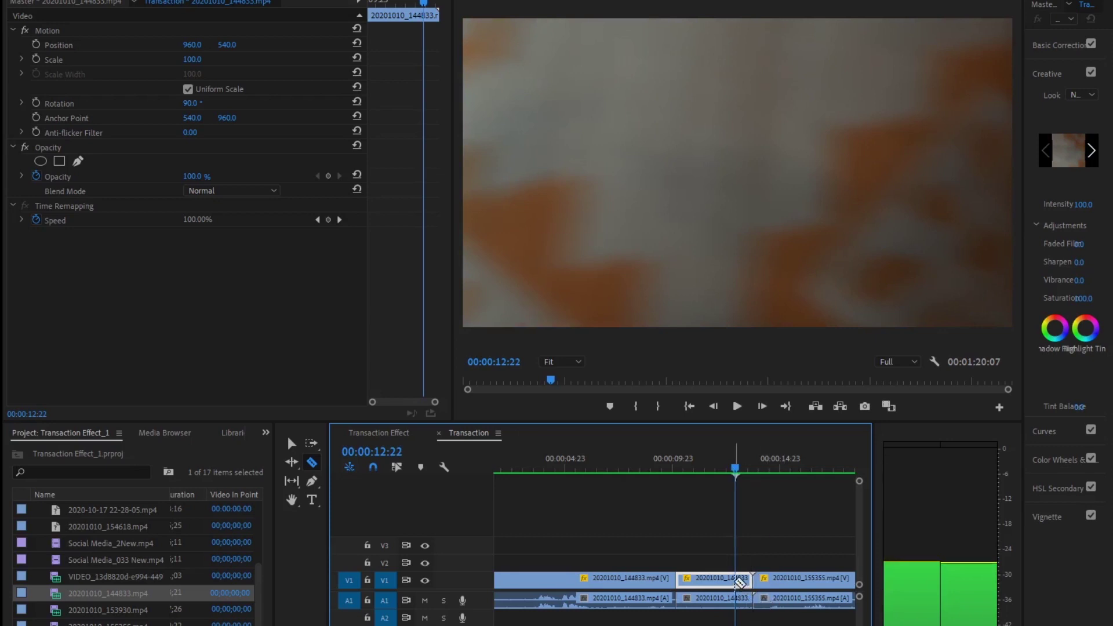
pyautogui.click(735, 582)
pyautogui.click(742, 598)
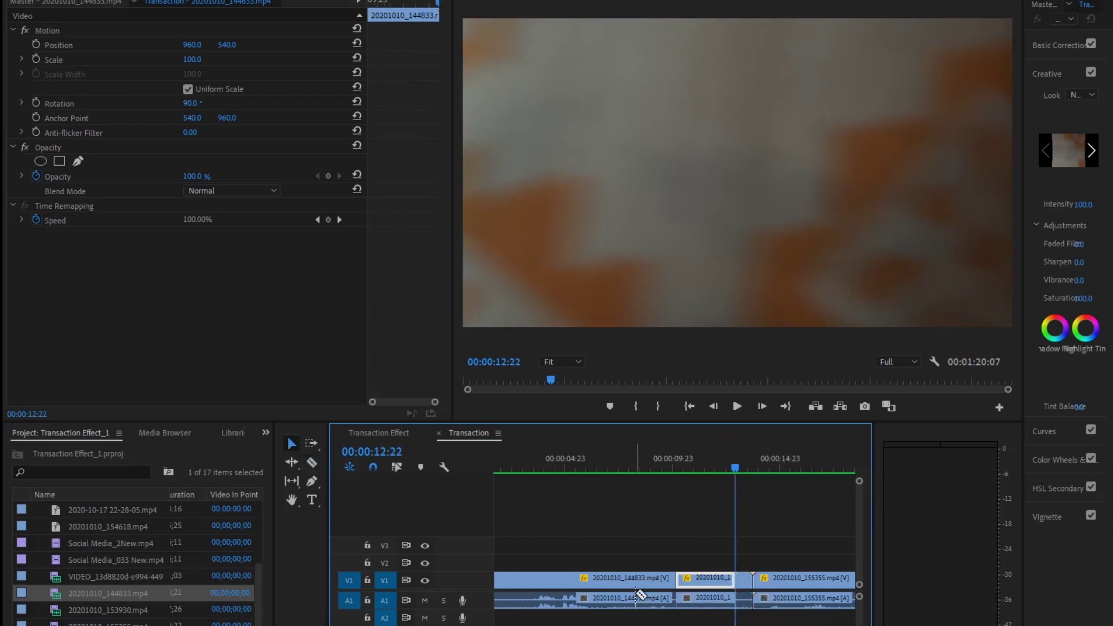
# Ripple delete the parts of the first clip before and after the kept middle section, including their audio.
pyautogui.click(634, 587)
pyautogui.rightClick(634, 600)
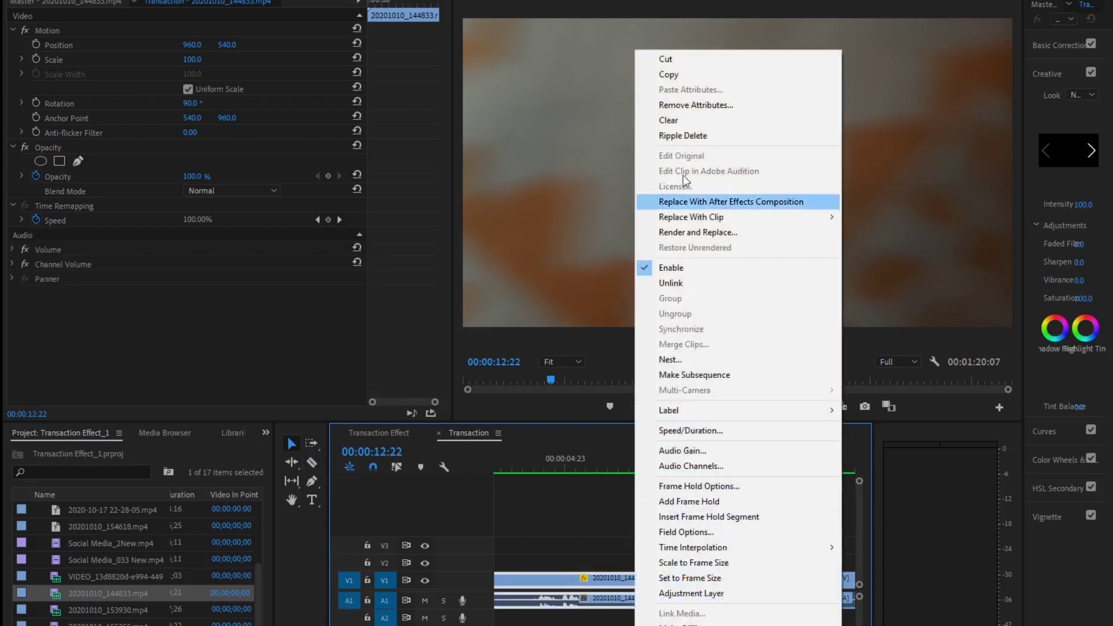
pyautogui.click(680, 136)
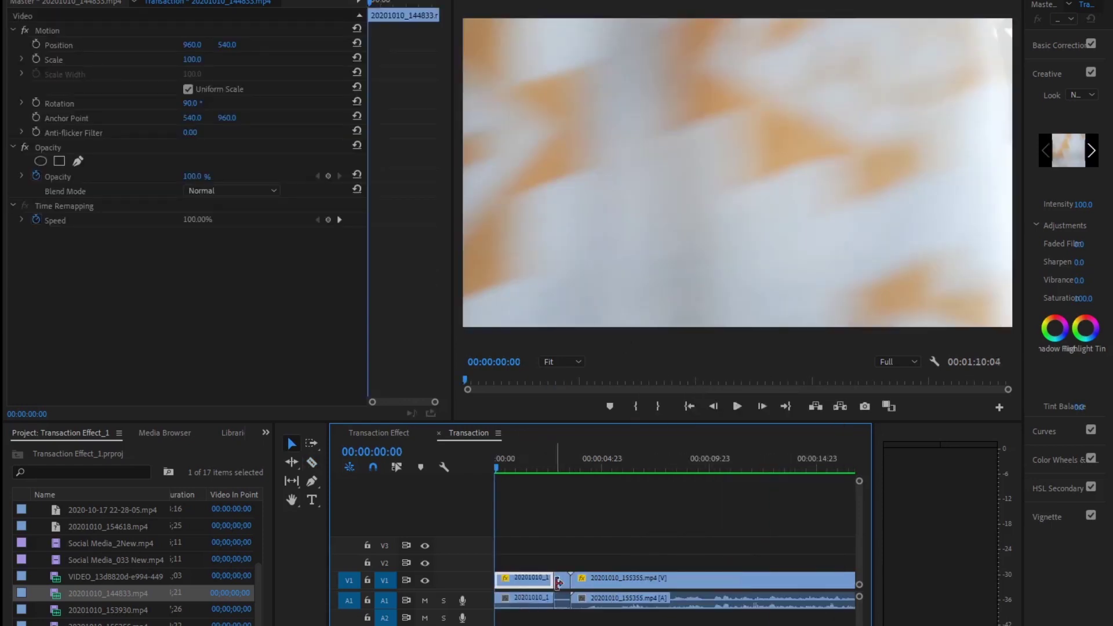
pyautogui.click(564, 600)
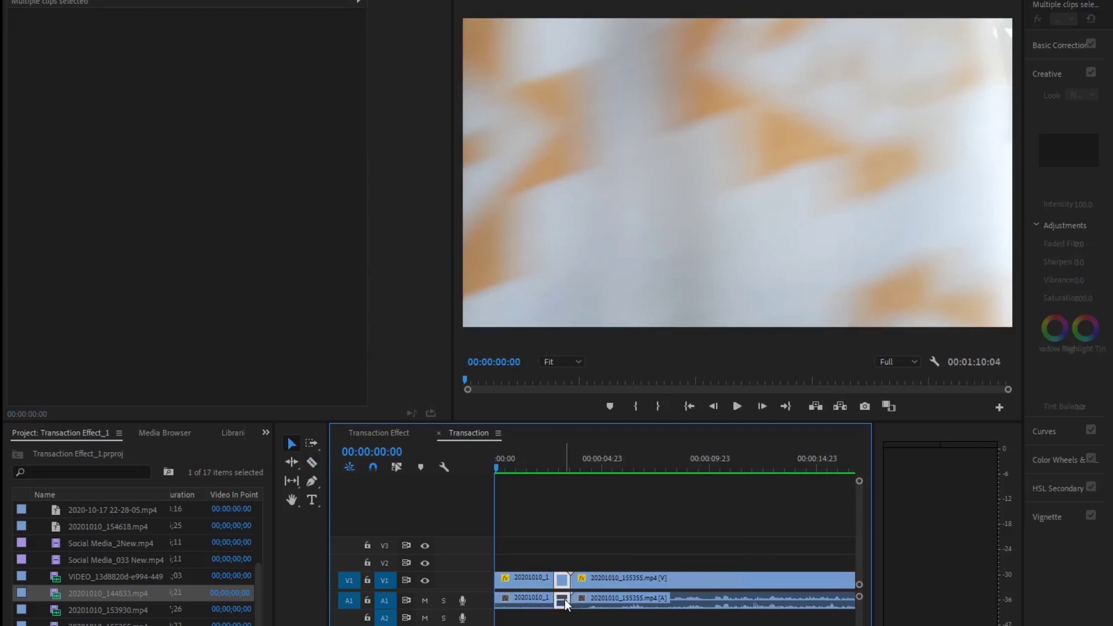
pyautogui.rightClick(565, 599)
pyautogui.click(625, 155)
# Play the trimmed first clip from the sequence start and check the frames just before the next clip.
pyautogui.press('Down')
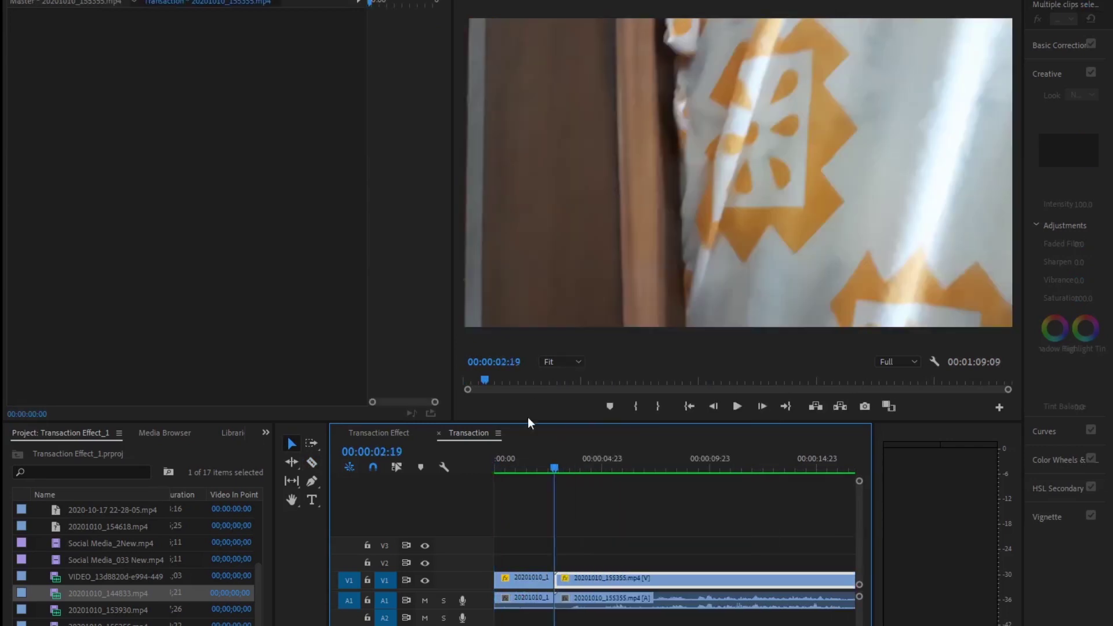
pyautogui.press('Up')
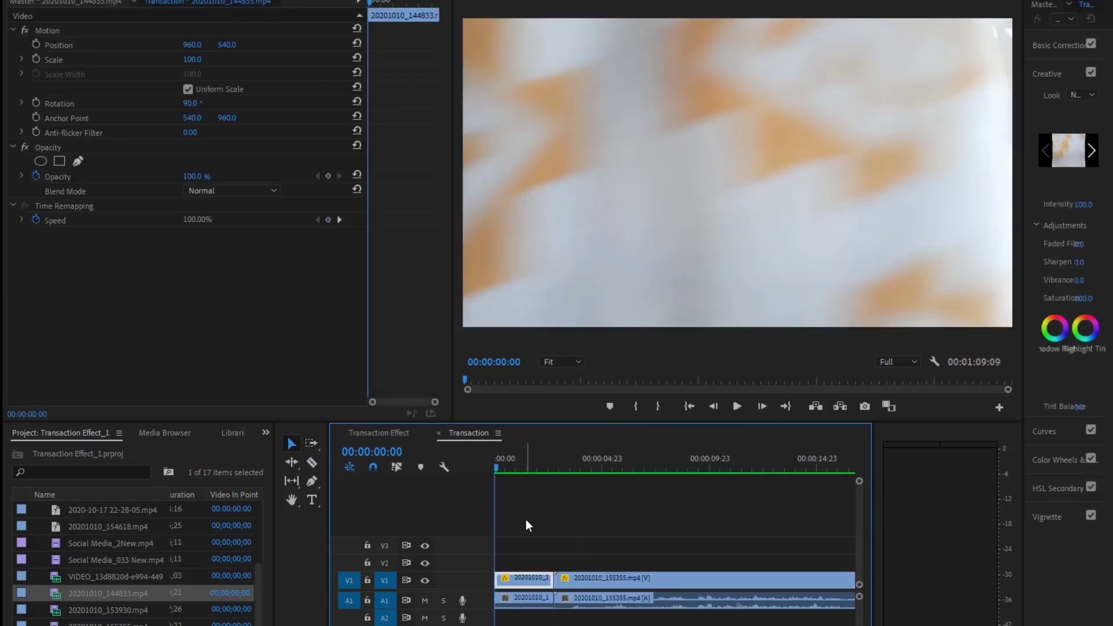
pyautogui.press('space')
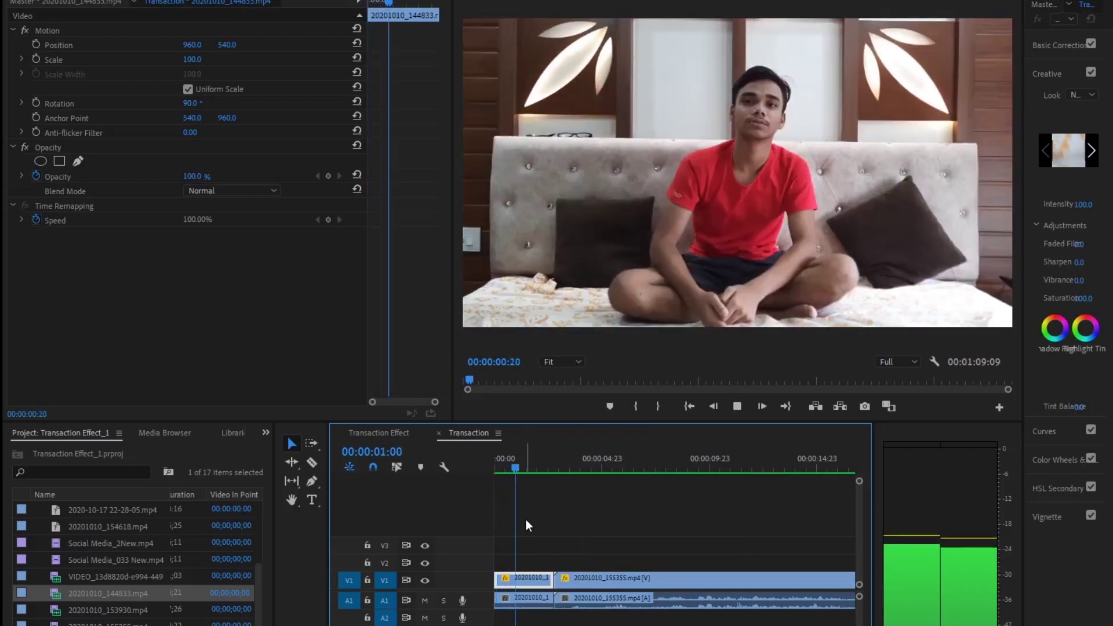
pyautogui.press('space')
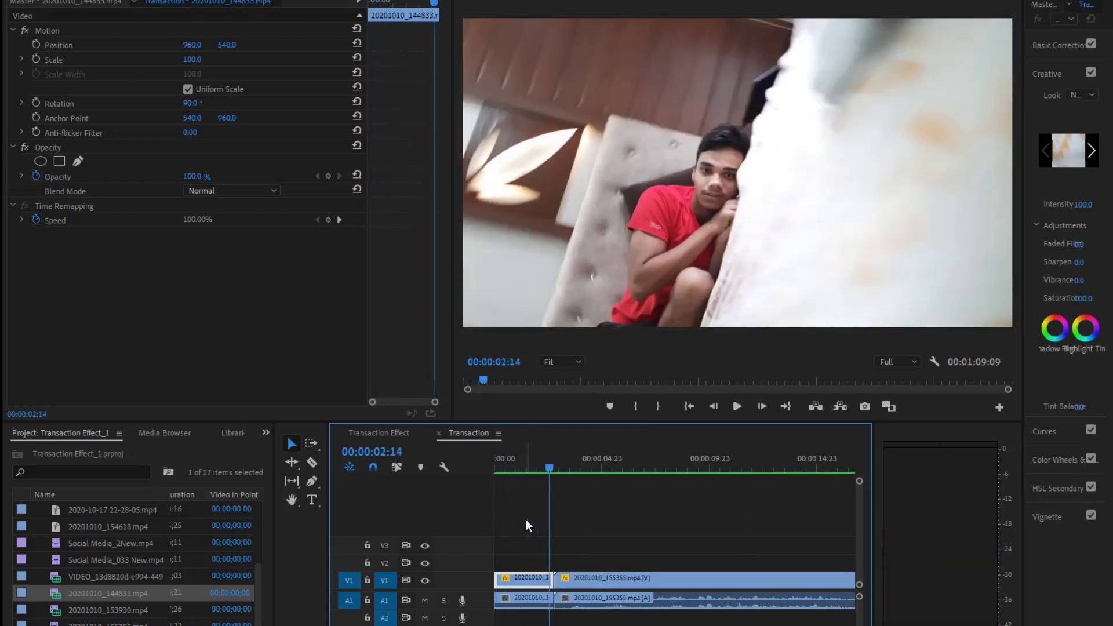
pyautogui.press('Right')
pyautogui.press('Right')
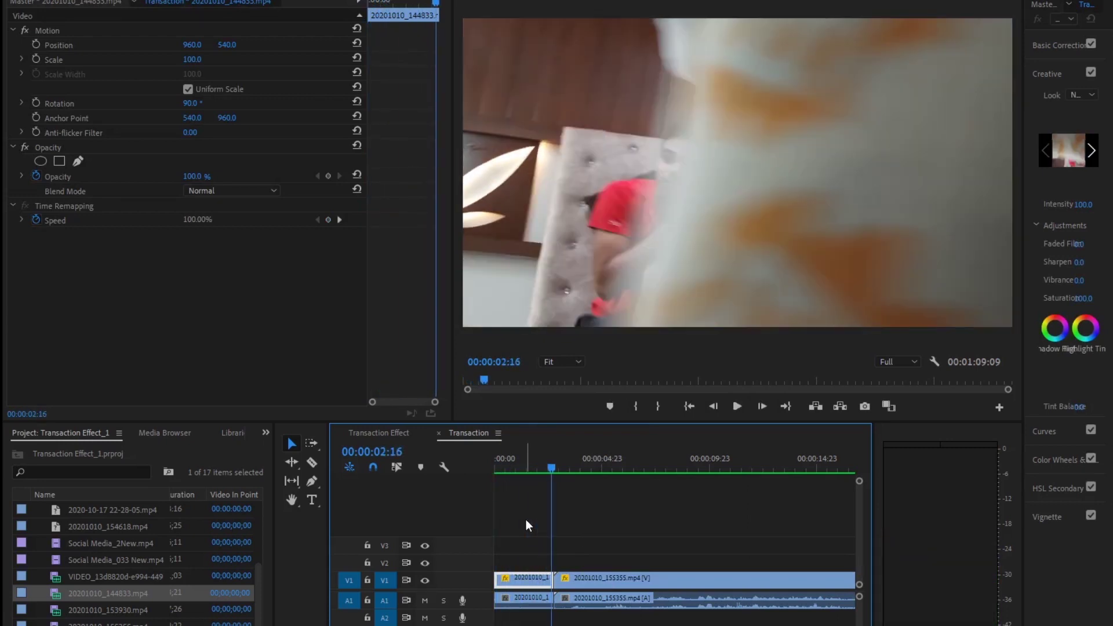
# Split the second clip, 20201010_155355.mp4, at the blurred frames at 00:00:47:22 and 00:00:50:12.
pyautogui.moveTo(551, 468); pyautogui.dragTo(811, 468)
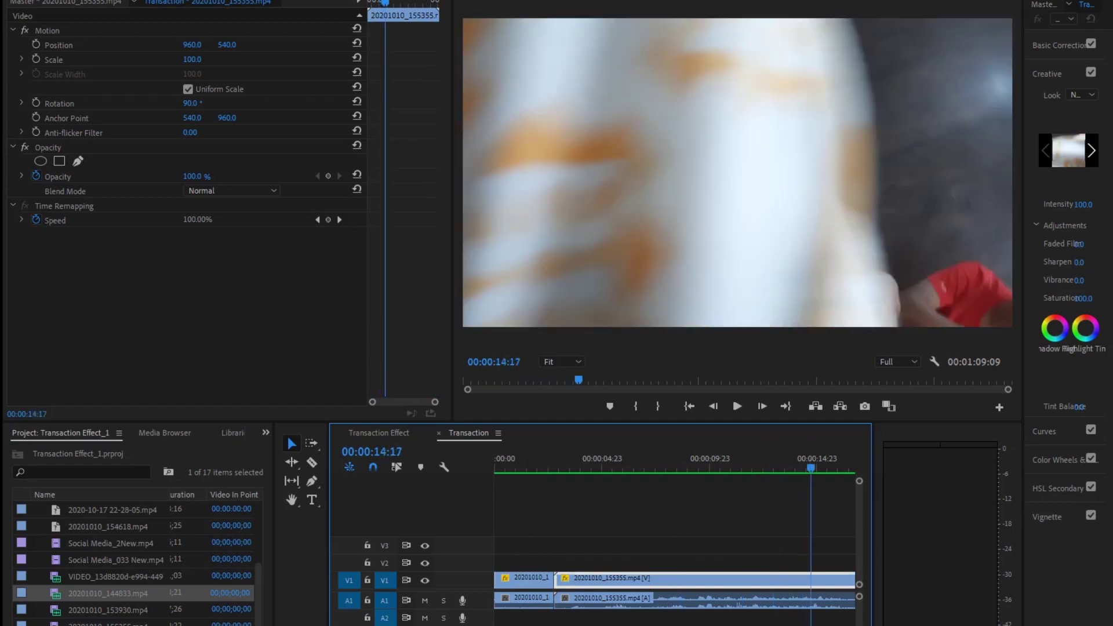
pyautogui.press('-')
pyautogui.press('-')
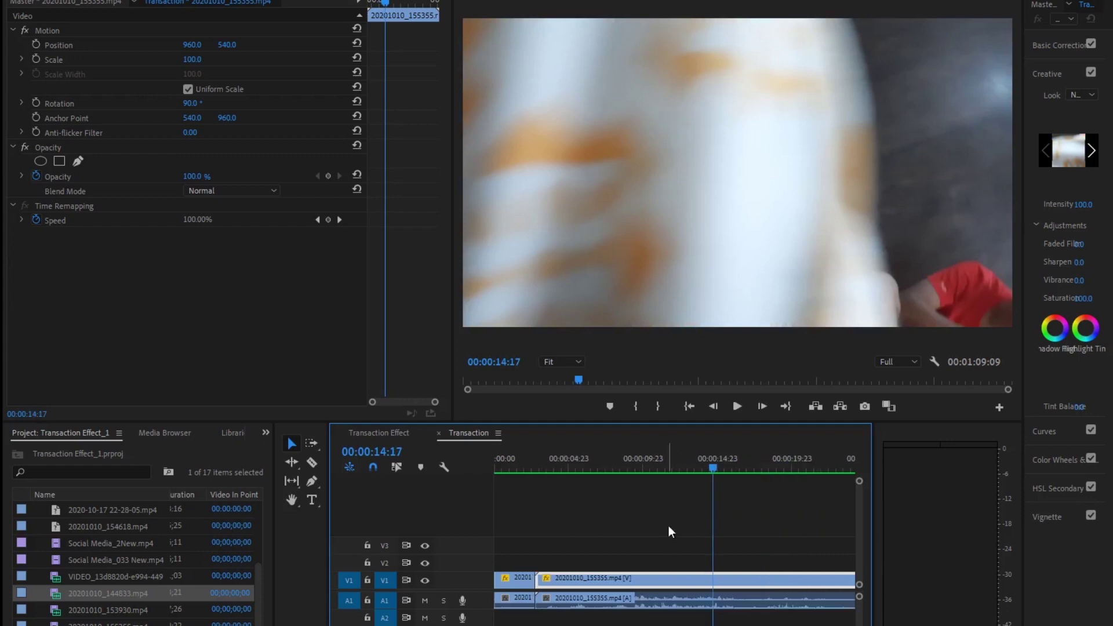
pyautogui.moveTo(712, 468); pyautogui.dragTo(830, 472)
pyautogui.scroll(-1, 830, 472)
pyautogui.scroll(-8, 674, 542)
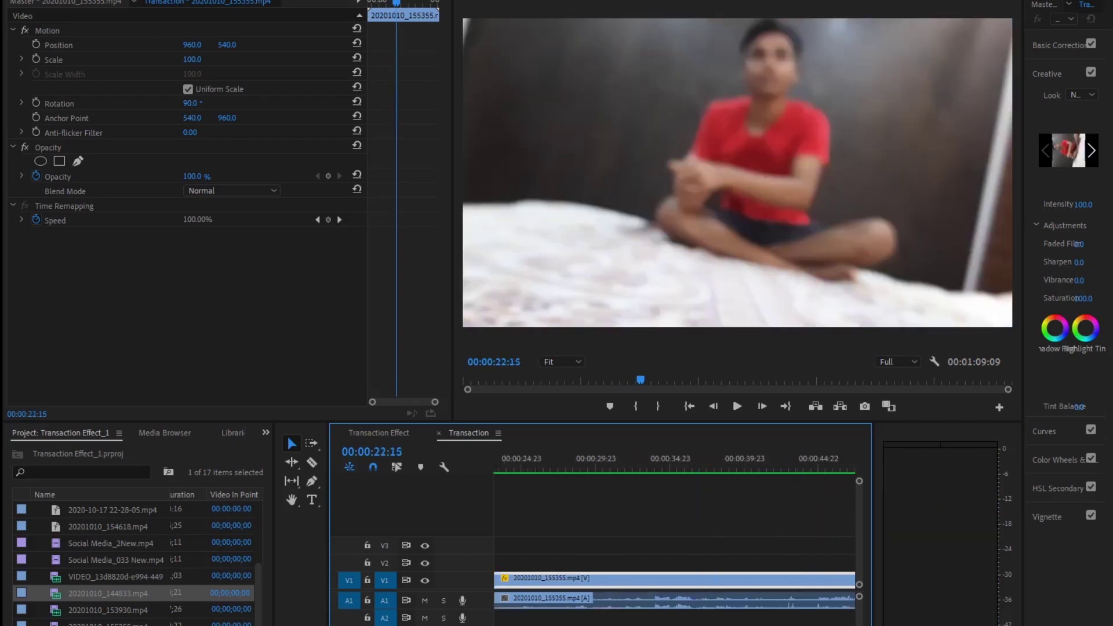
pyautogui.scroll(-3, 674, 542)
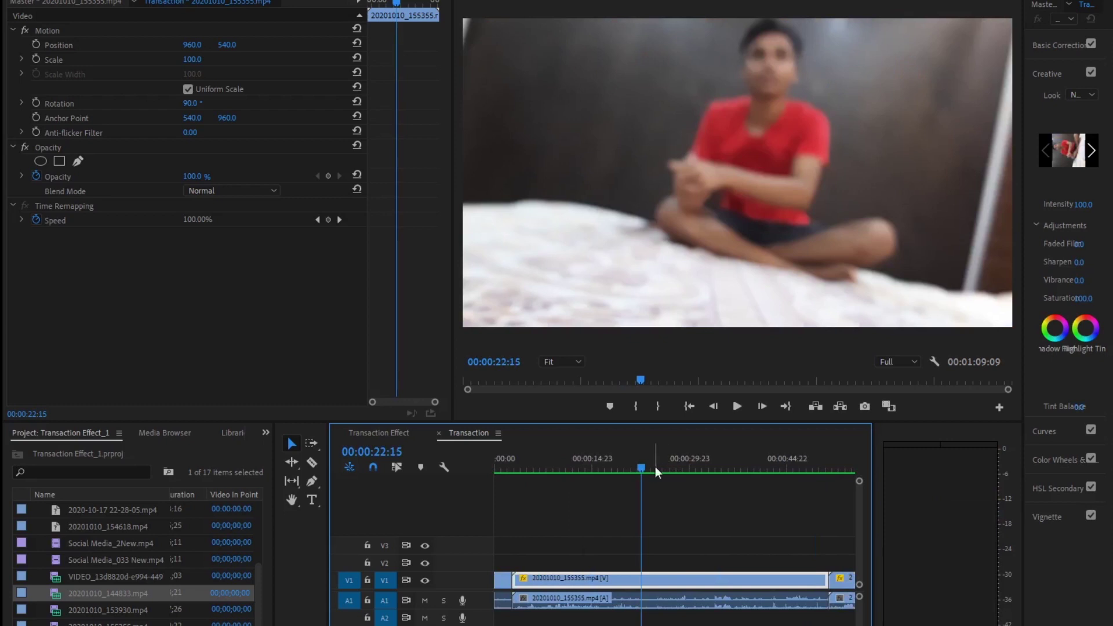
pyautogui.click(805, 471)
pyautogui.press('c')
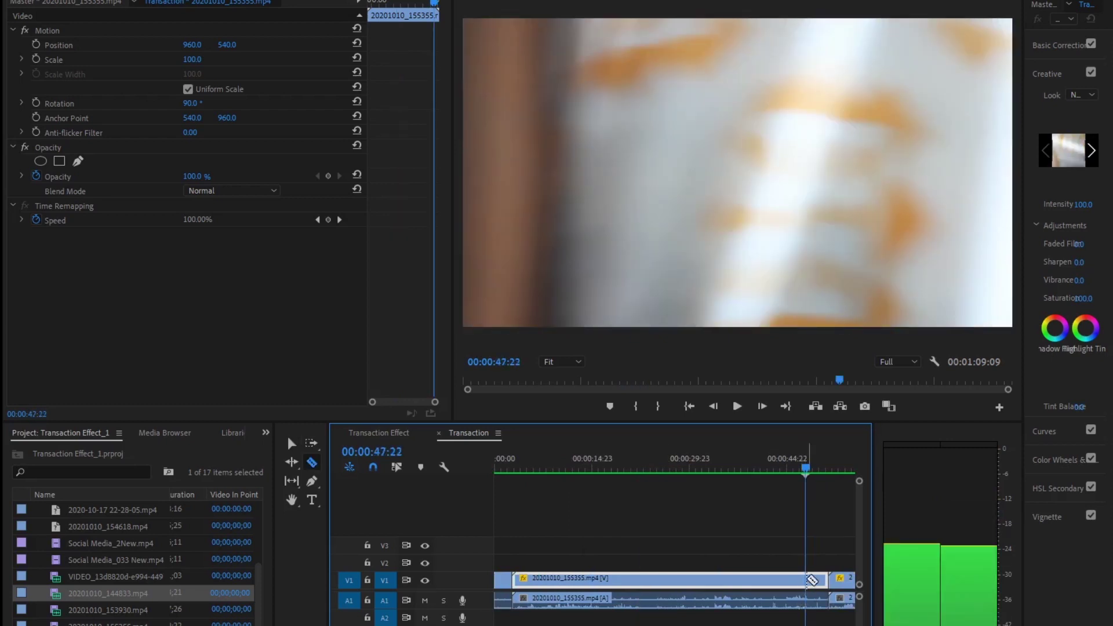
pyautogui.click(806, 578)
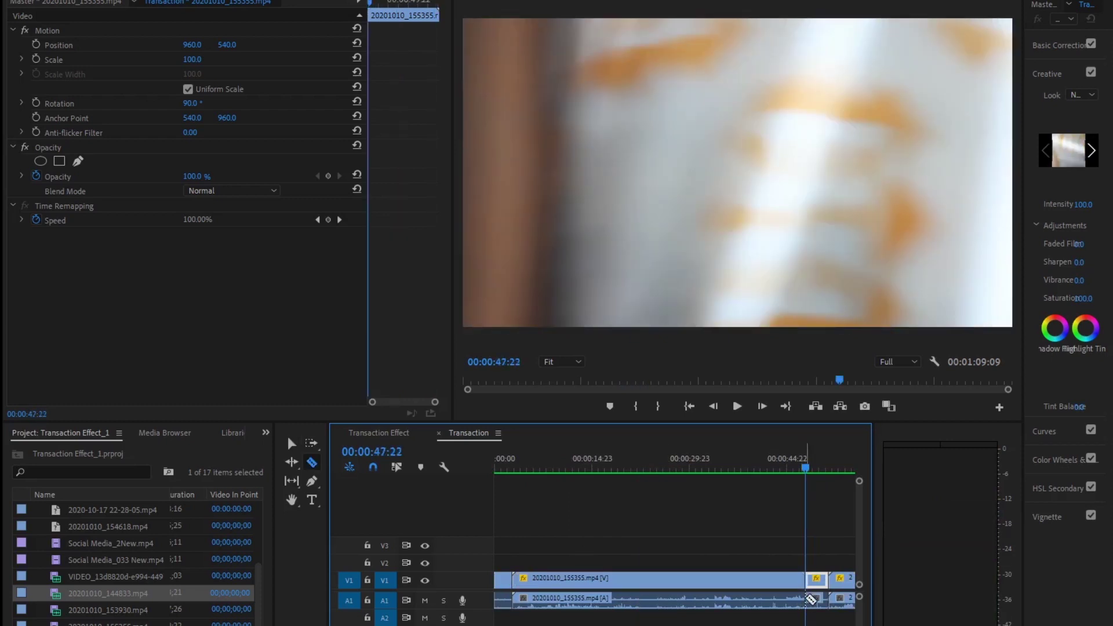
pyautogui.press('space')
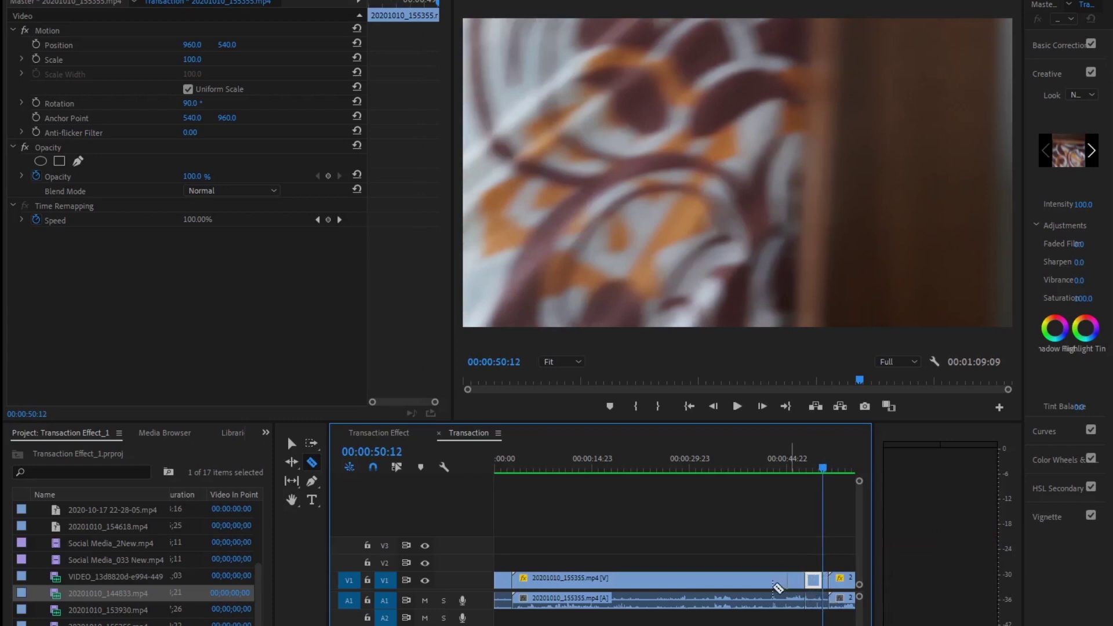
# Ripple delete the long opening part and the short leftover end of the second clip, including their audio.
pyautogui.click(753, 582)
pyautogui.keyDown('shift'); pyautogui.click(750, 600); pyautogui.keyUp('shift')
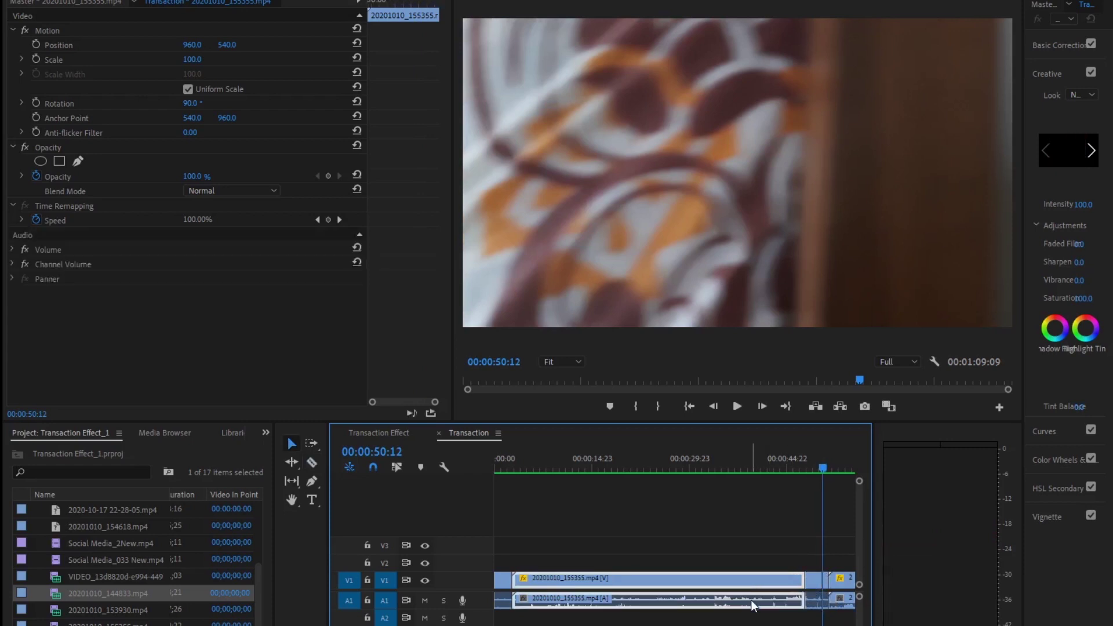
pyautogui.rightClick(750, 600)
pyautogui.click(794, 136)
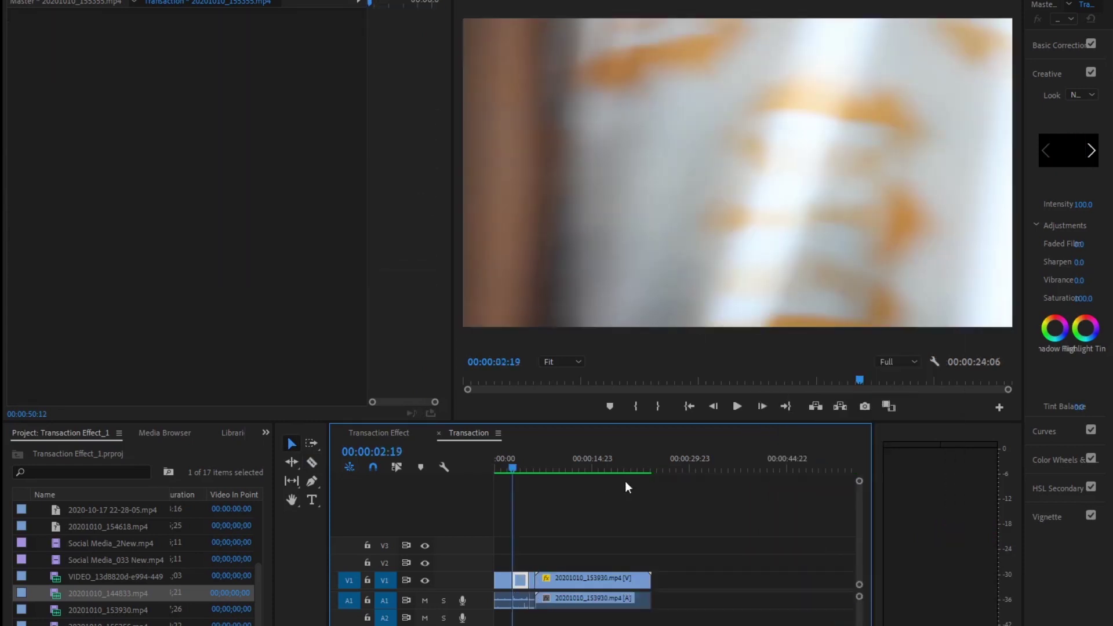
pyautogui.click(533, 582)
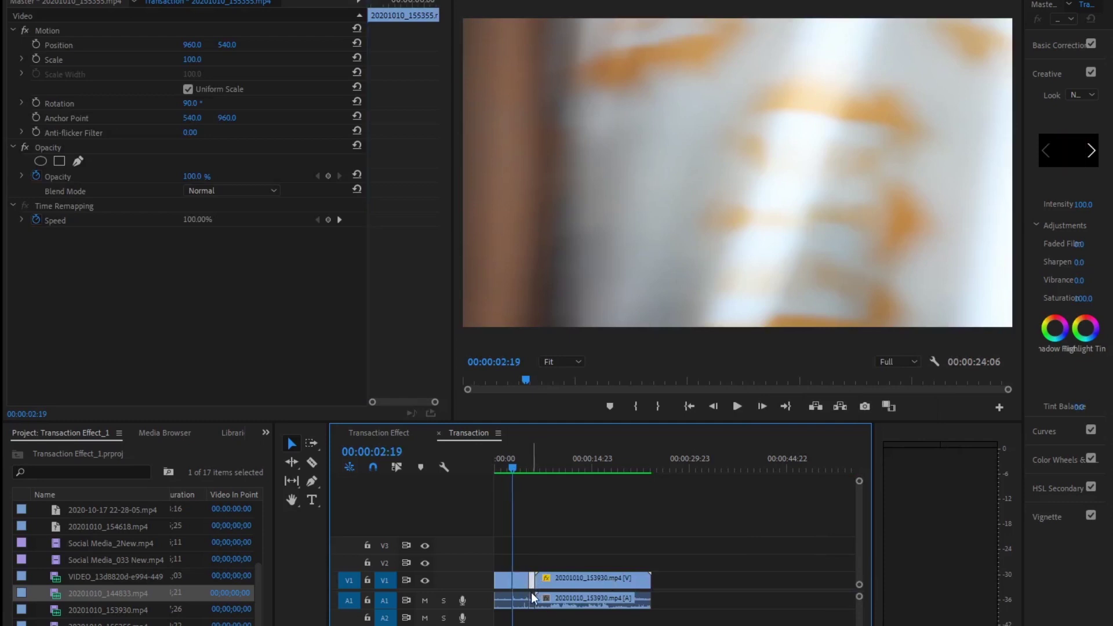
pyautogui.keyDown('shift'); pyautogui.click(530, 596); pyautogui.keyUp('shift')
pyautogui.rightClick(531, 596)
pyautogui.click(577, 155)
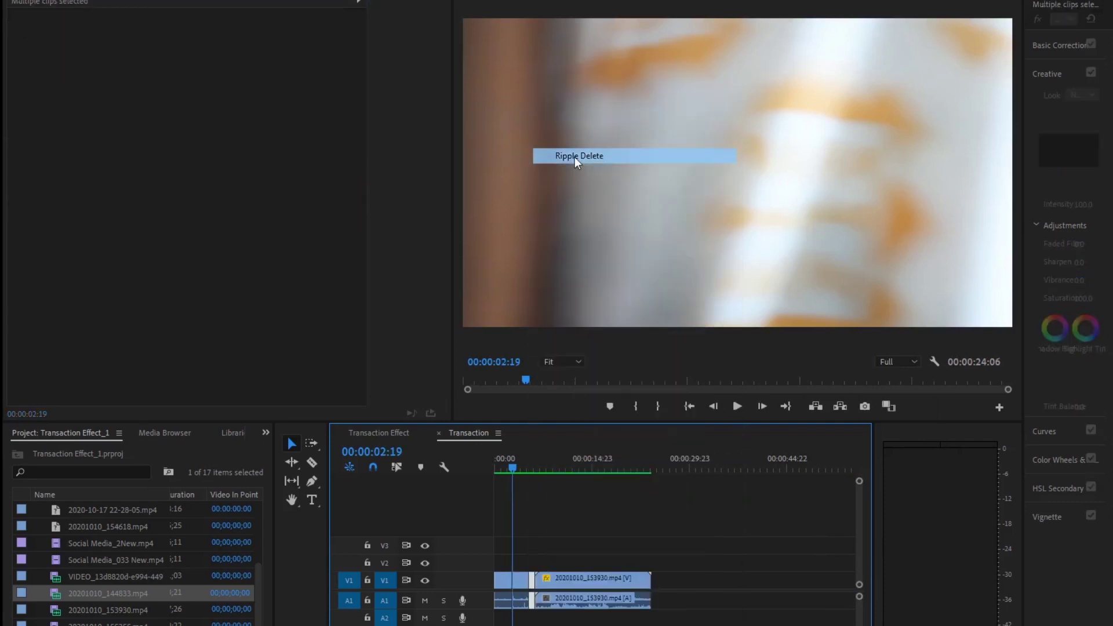
# Split the third clip, 20201010_153930.mp4, at the blurred camera-movement frame at 00:00:19:13.
pyautogui.click(516, 471)
pyautogui.moveTo(530, 468); pyautogui.dragTo(607, 474)
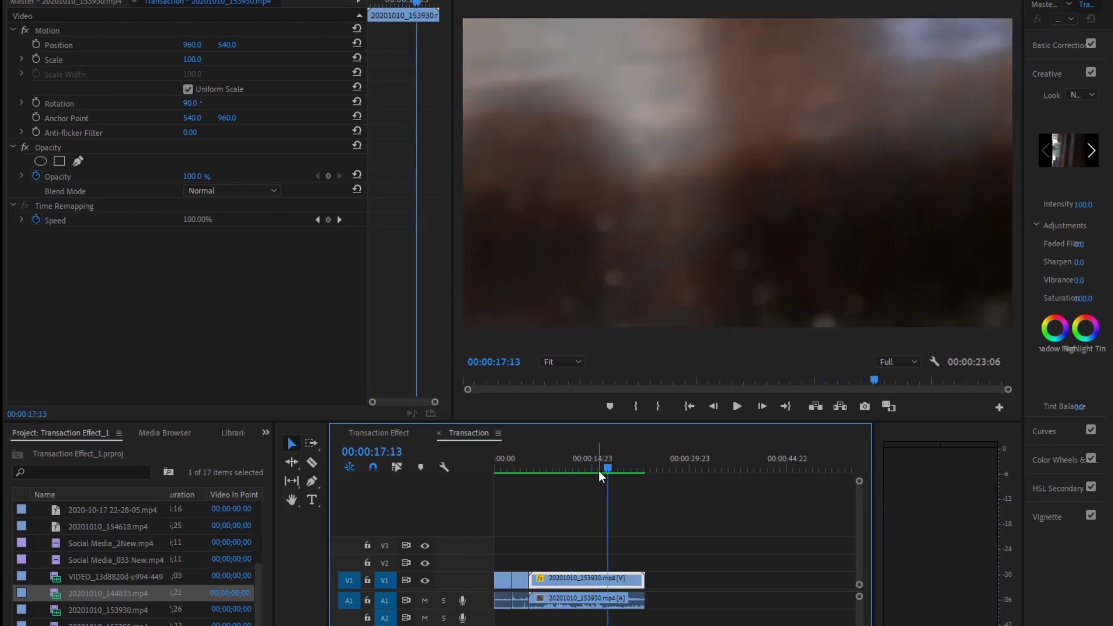
pyautogui.press('space')
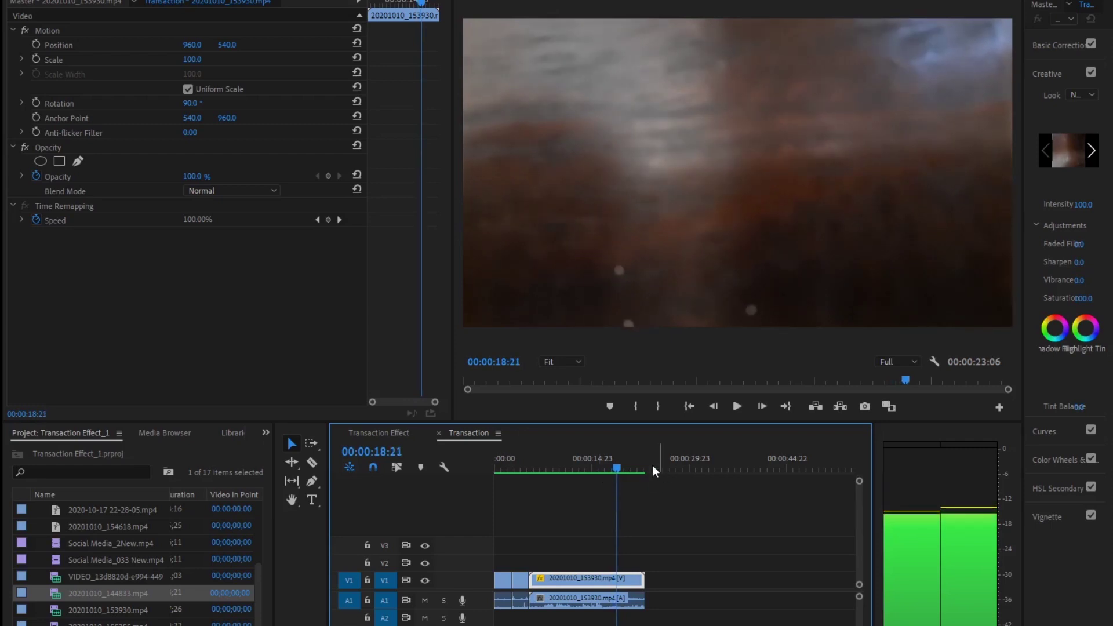
pyautogui.moveTo(613, 466); pyautogui.dragTo(620, 465)
pyautogui.press('Left')
pyautogui.press('Left')
pyautogui.press('Left')
pyautogui.press('Left')
pyautogui.press('Left')
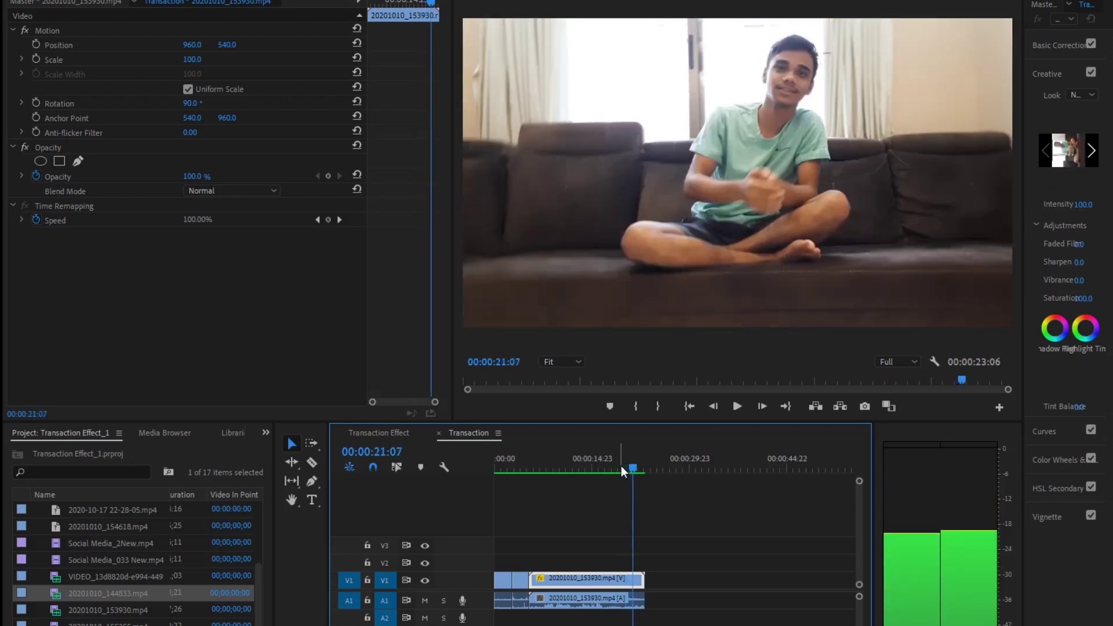
pyautogui.hotkey('shift', 'Left')
pyautogui.hotkey('shift', 'Left')
pyautogui.hotkey('shift', 'Left')
pyautogui.hotkey('shift', 'Left')
pyautogui.press('Left')
pyautogui.press('Left')
pyautogui.press('Left')
pyautogui.press('Left')
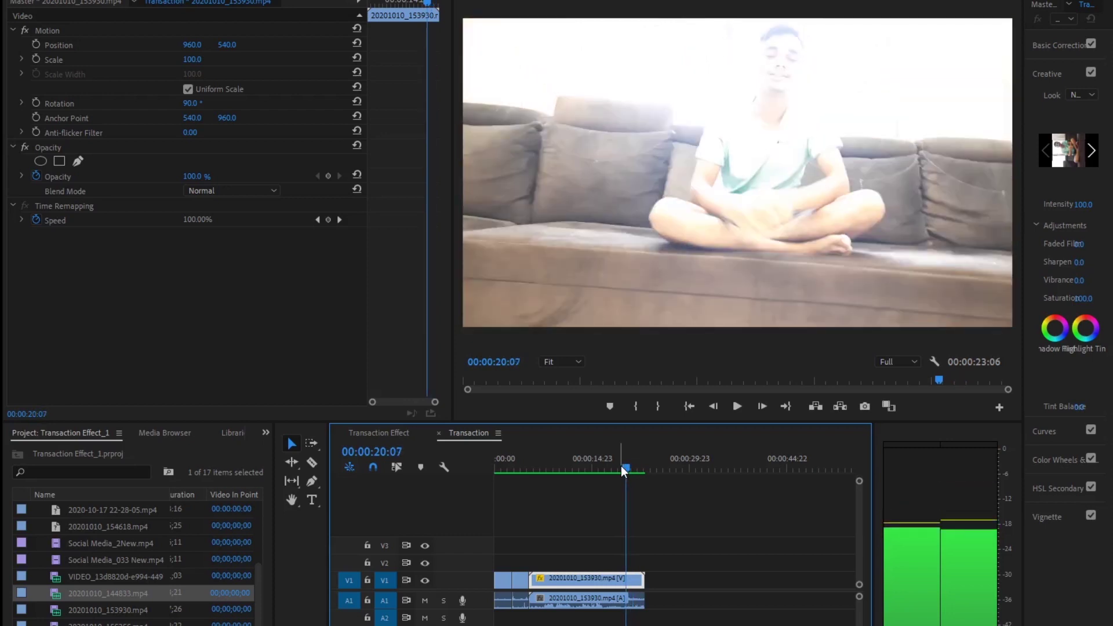
pyautogui.click(621, 466)
pyautogui.press('Left')
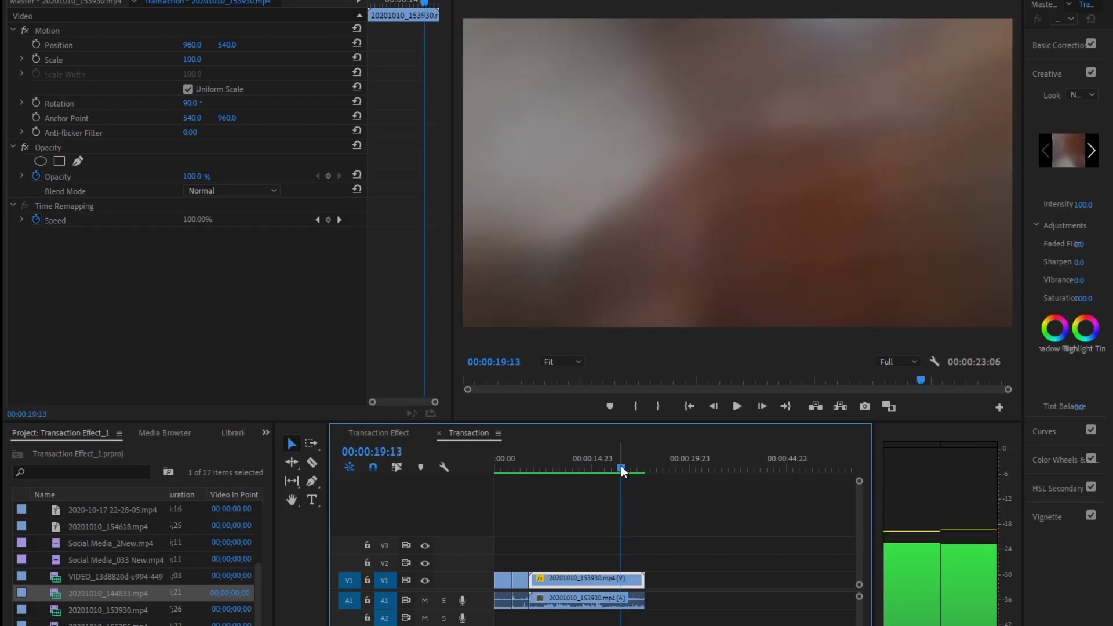
pyautogui.press('Right')
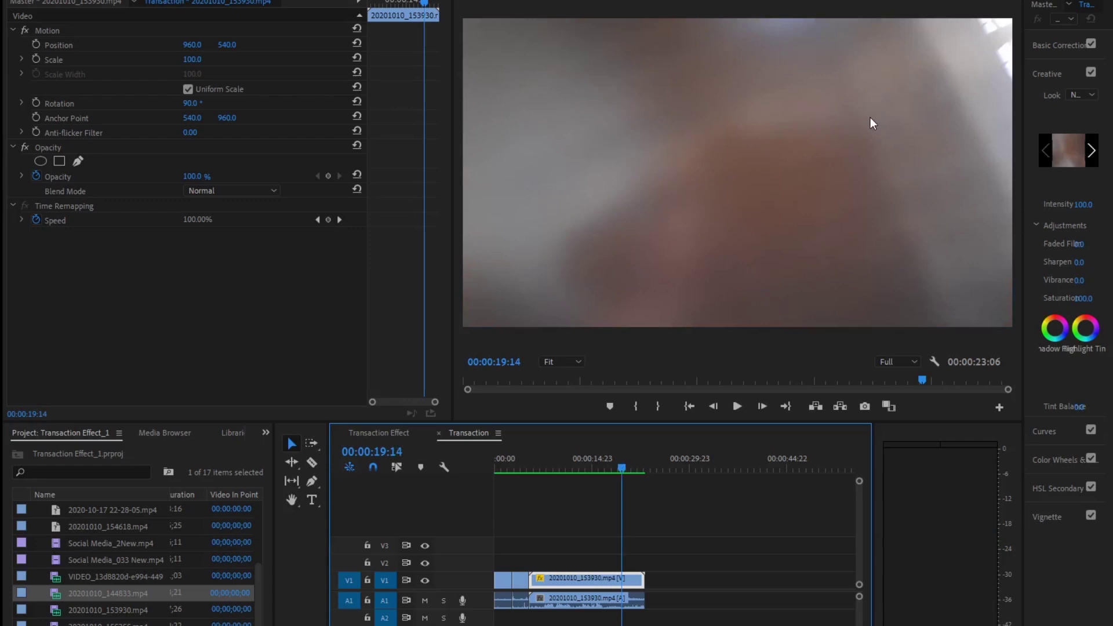
pyautogui.press('Left')
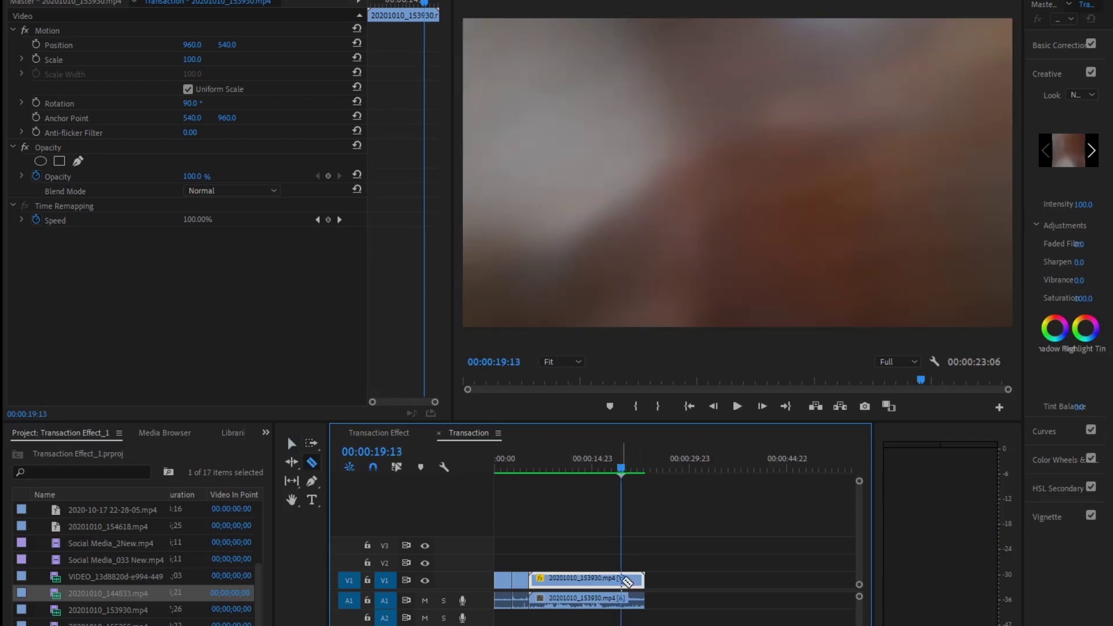
pyautogui.click(623, 599)
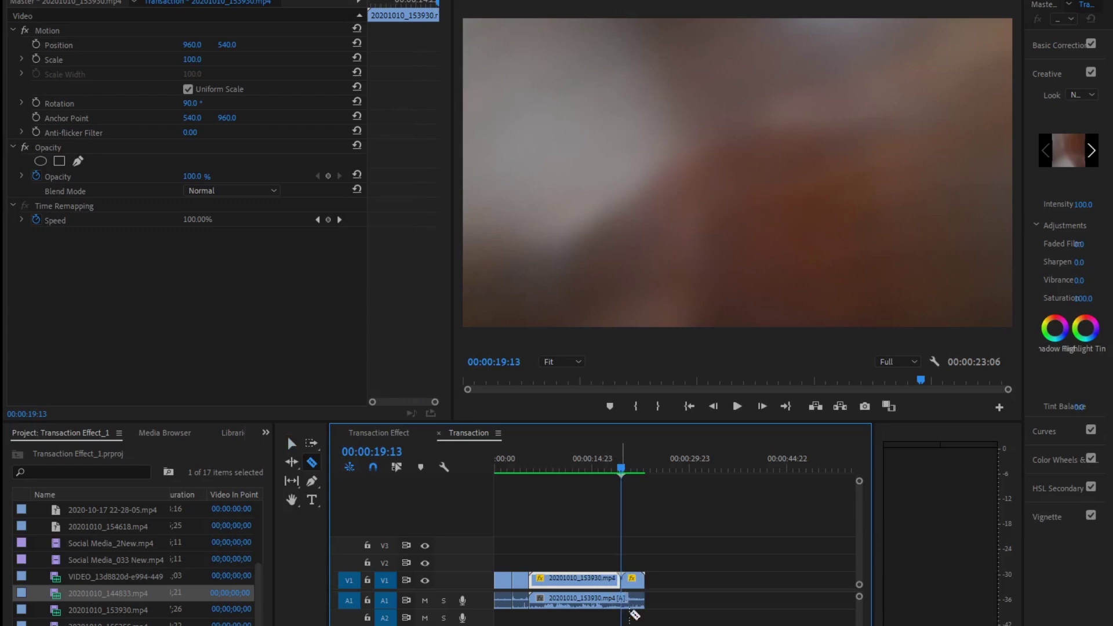
# Split the remaining part of the third clip at the dark blurred frame at 00:00:21:21, near its end.
pyautogui.press('space')
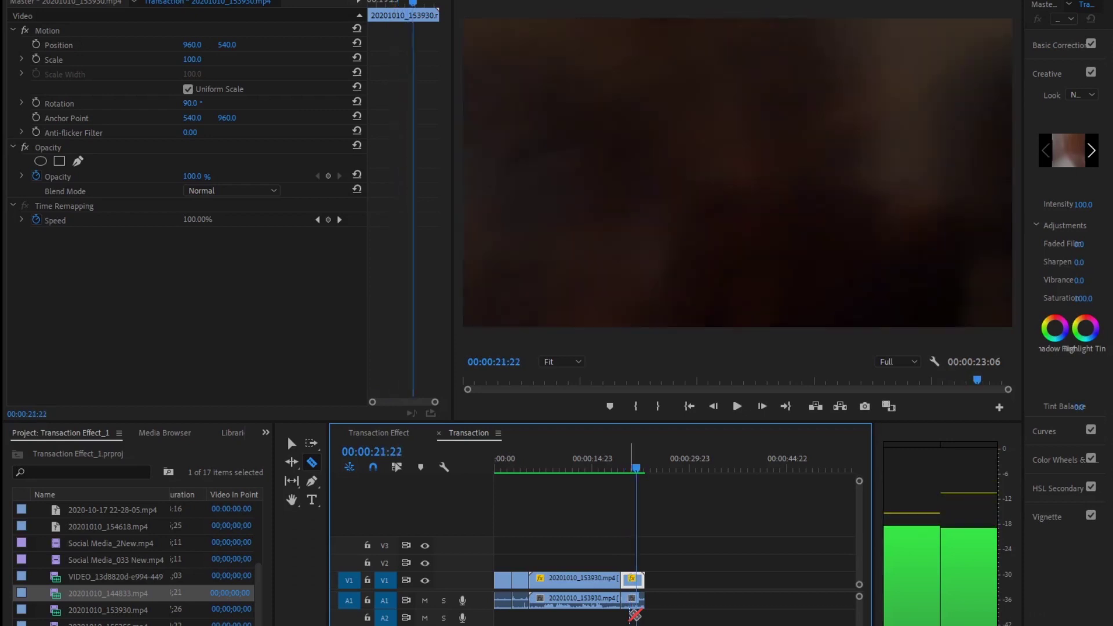
pyautogui.press('Right')
pyautogui.press('Left')
pyautogui.press('Left')
pyautogui.press('Left')
pyautogui.press('Right')
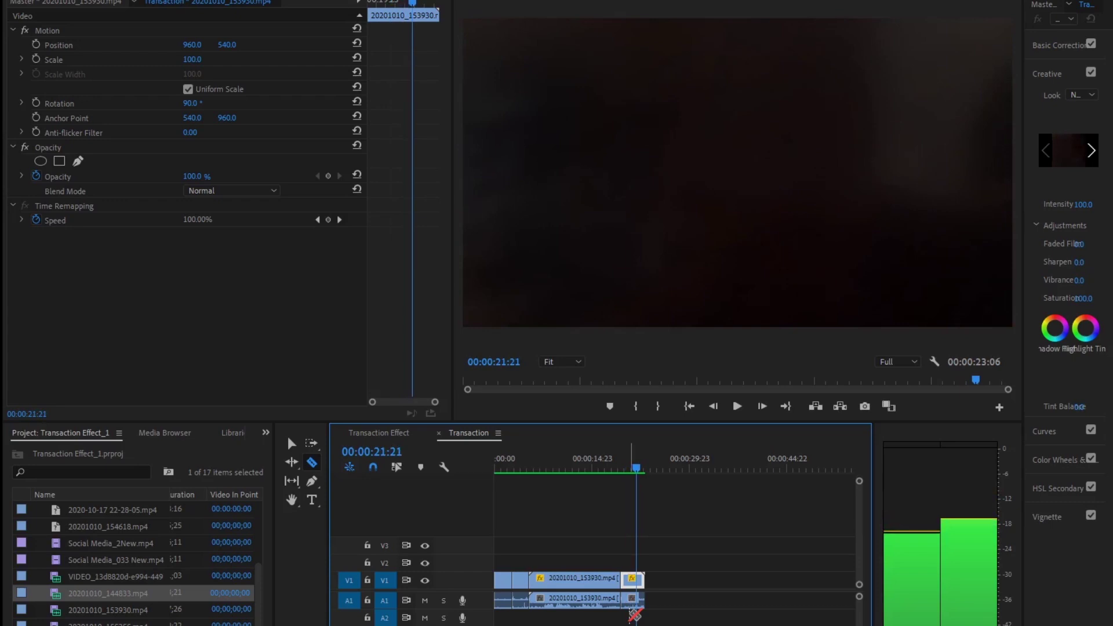
pyautogui.press('Left')
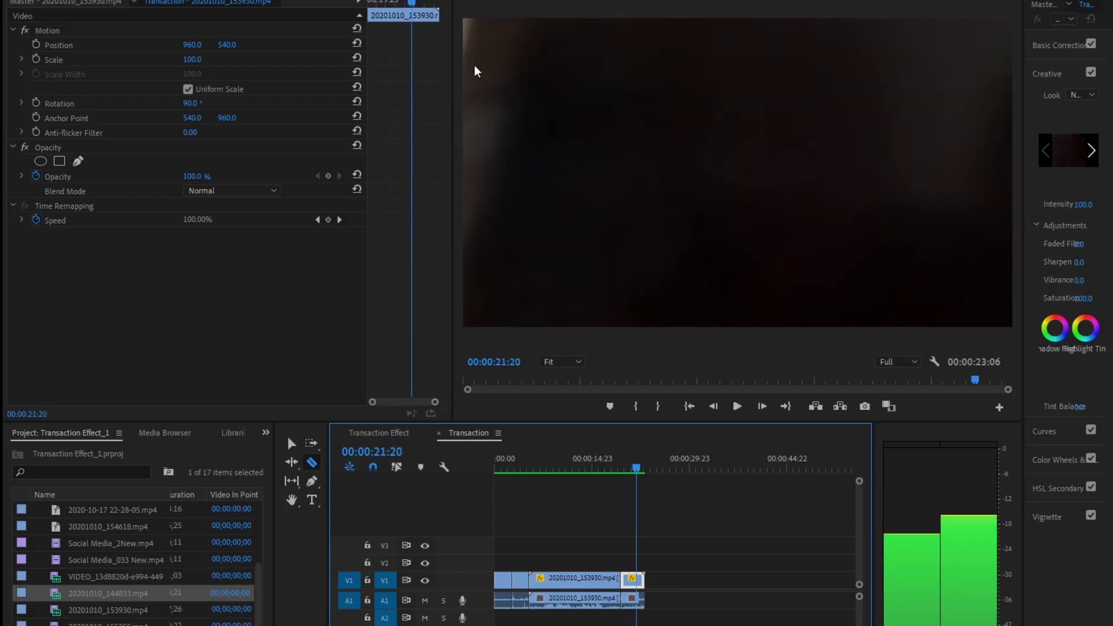
pyautogui.press('Right')
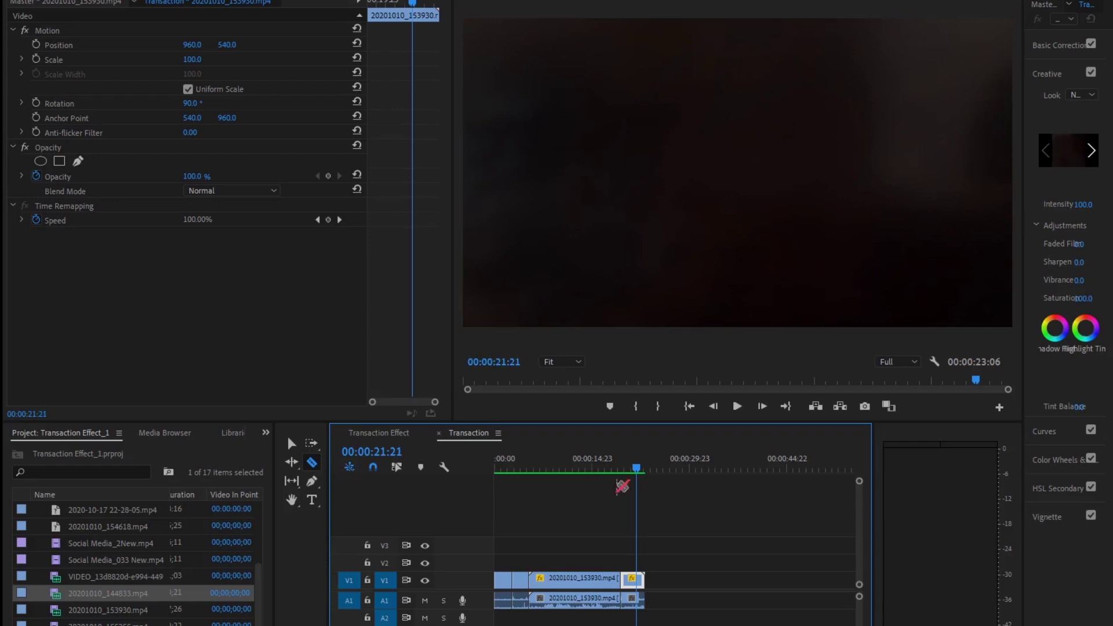
pyautogui.click(636, 577)
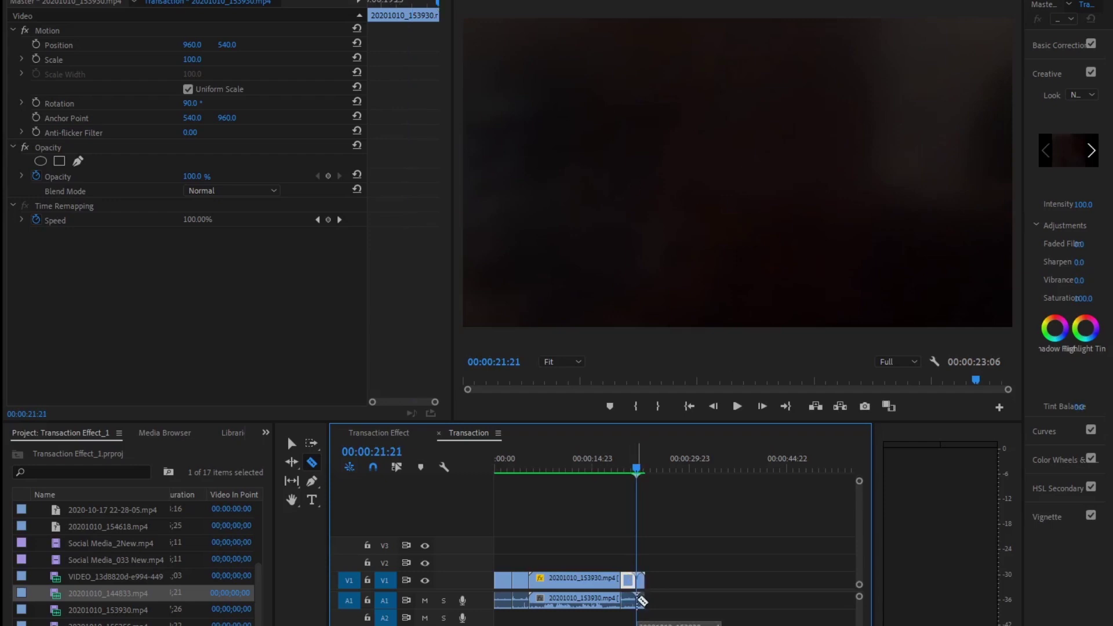
# Ripple delete the long opening part and the short leftover end of the third clip, including their audio.
pyautogui.press('v')
pyautogui.rightClick(582, 602)
pyautogui.click(638, 135)
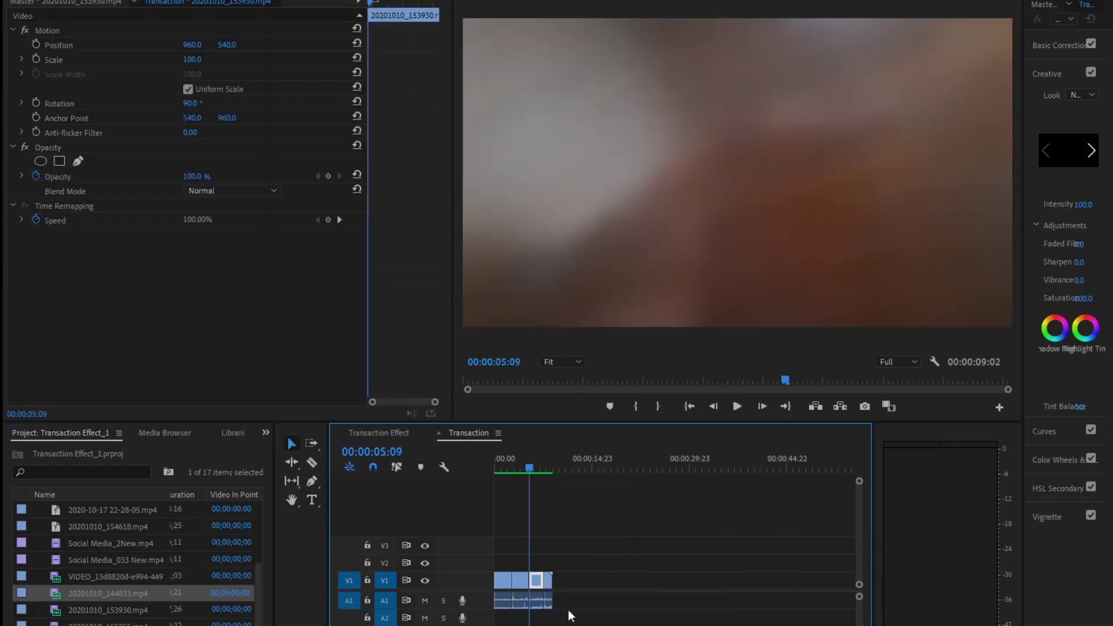
pyautogui.rightClick(548, 602)
pyautogui.click(604, 155)
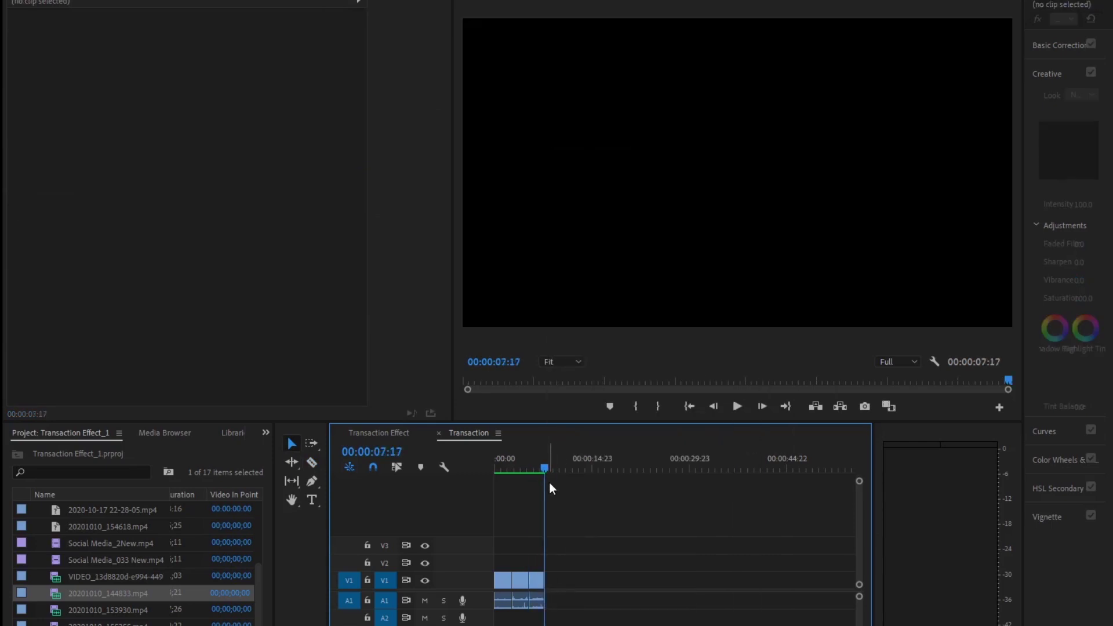
# Play the three joined clips from the sequence start and scrub back over the cut between the first two.
pyautogui.moveTo(547, 468); pyautogui.dragTo(495, 471)
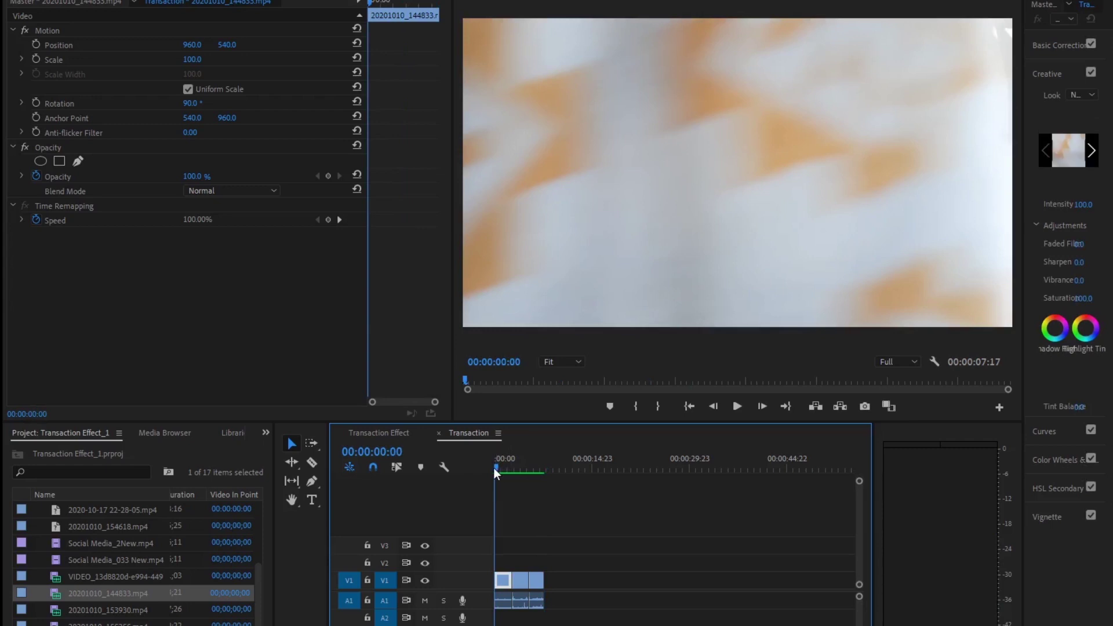
pyautogui.press('space')
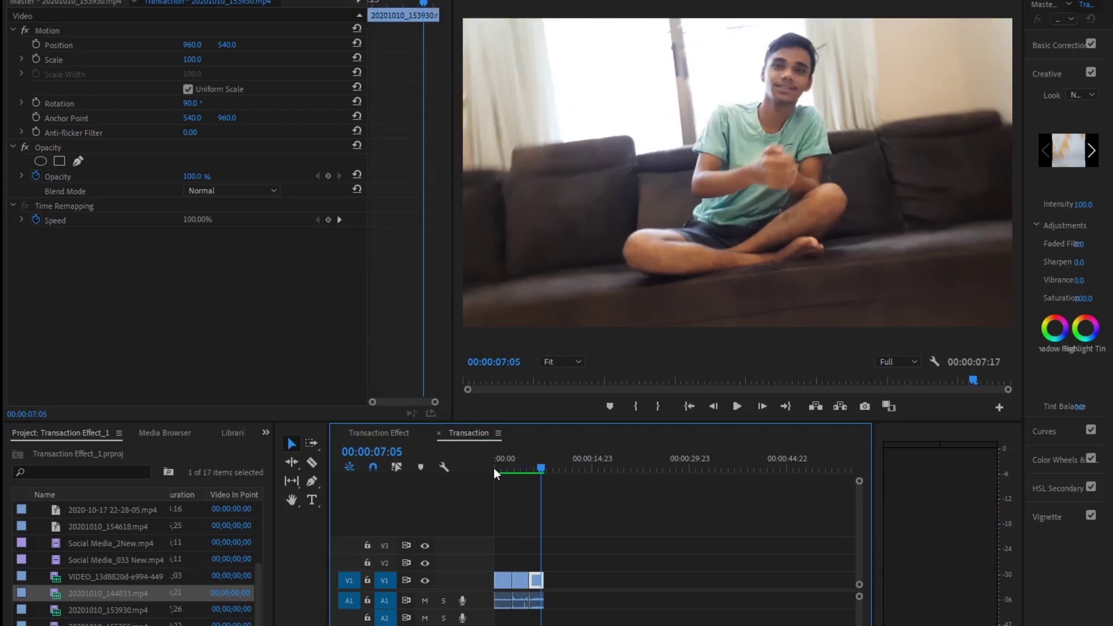
pyautogui.moveTo(541, 468); pyautogui.dragTo(506, 471)
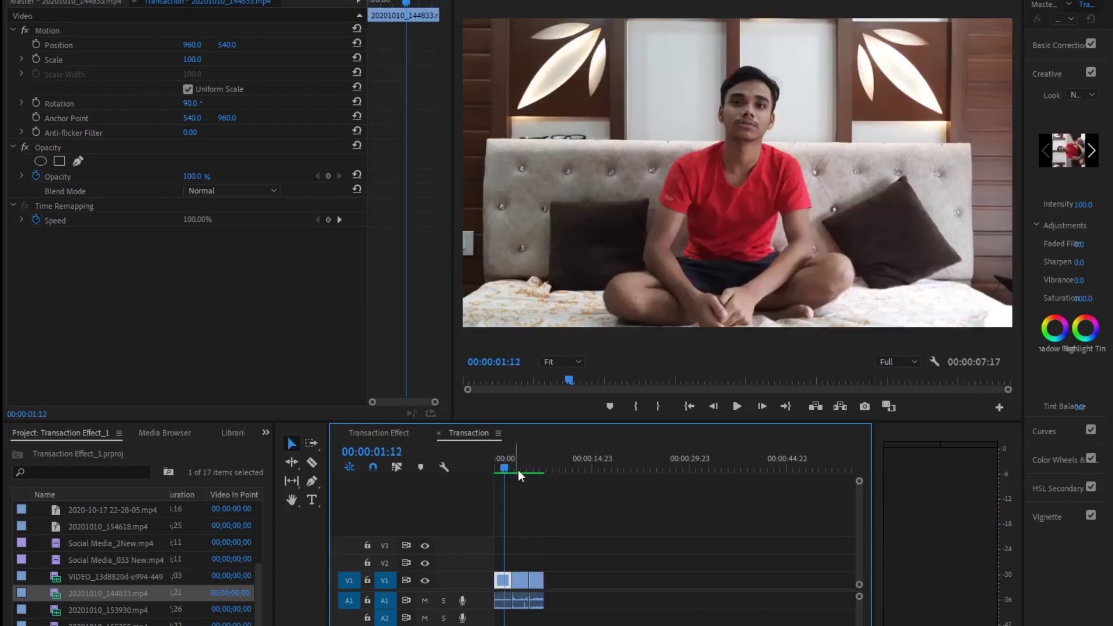
pyautogui.click(517, 469)
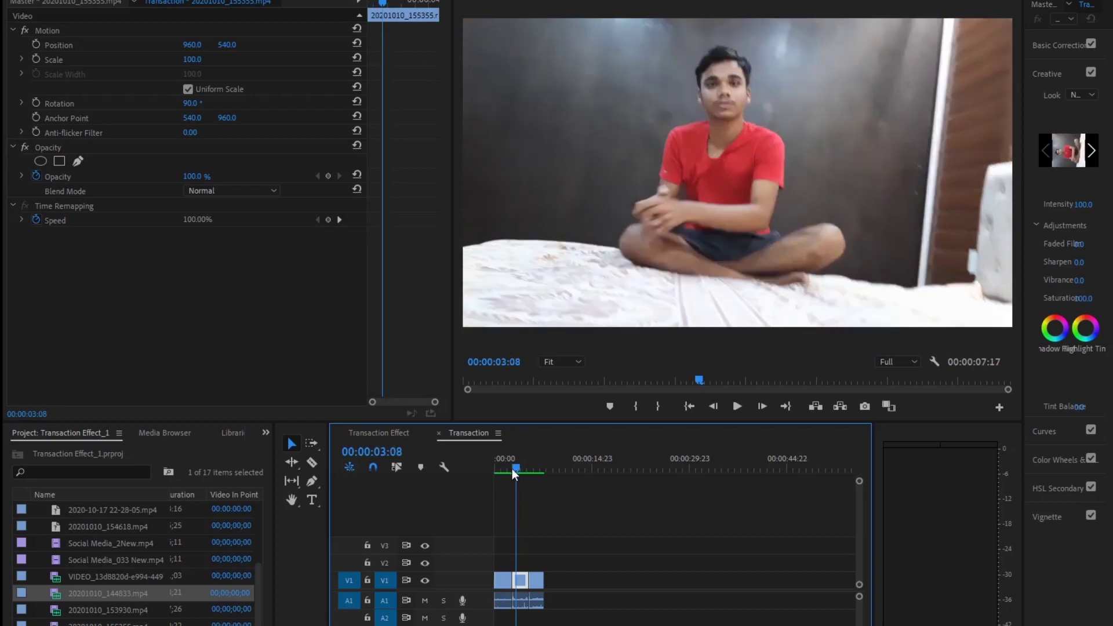
pyautogui.moveTo(516, 468); pyautogui.dragTo(504, 471)
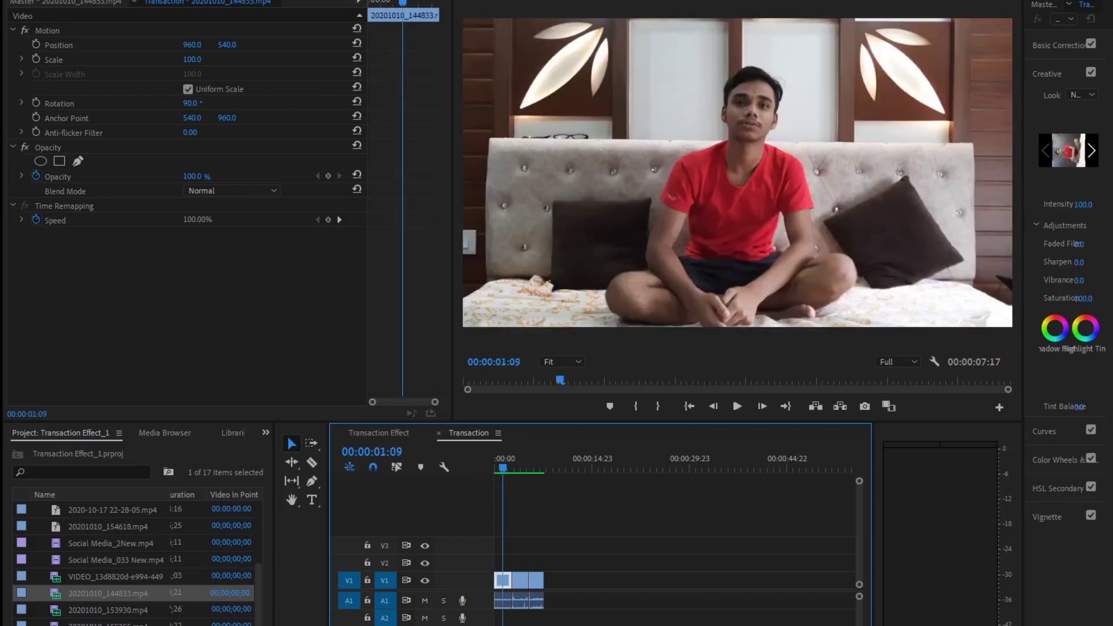
# Examine the frames on either side of the cuts at 00:00:02:19 and 00:00:05:09 one by one.
pyautogui.press('=')
pyautogui.press('=')
pyautogui.press('=')
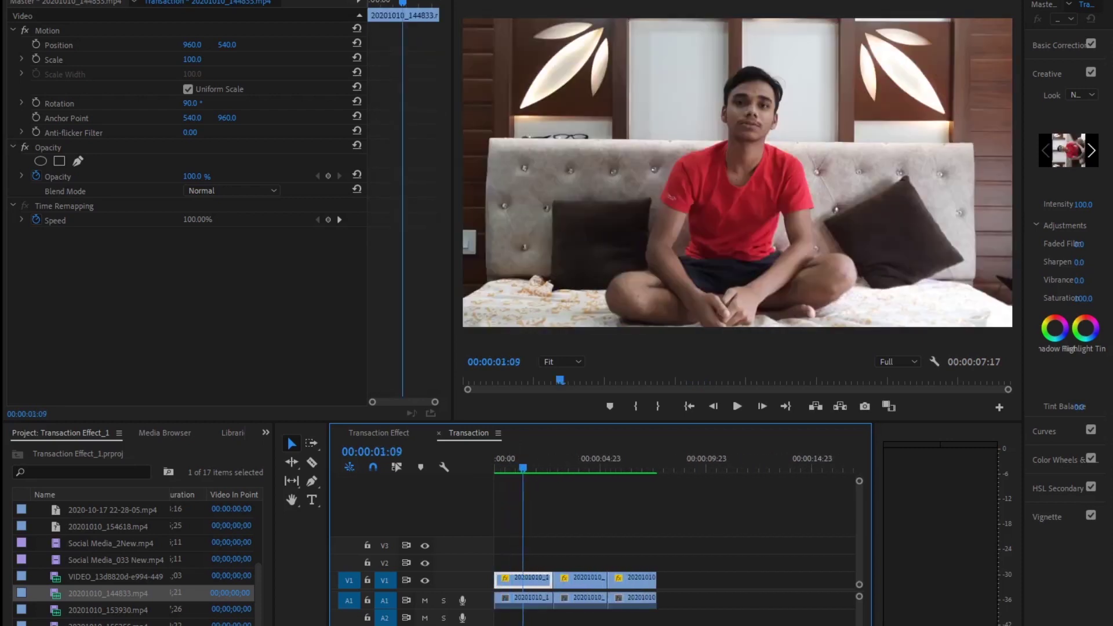
pyautogui.press('Down')
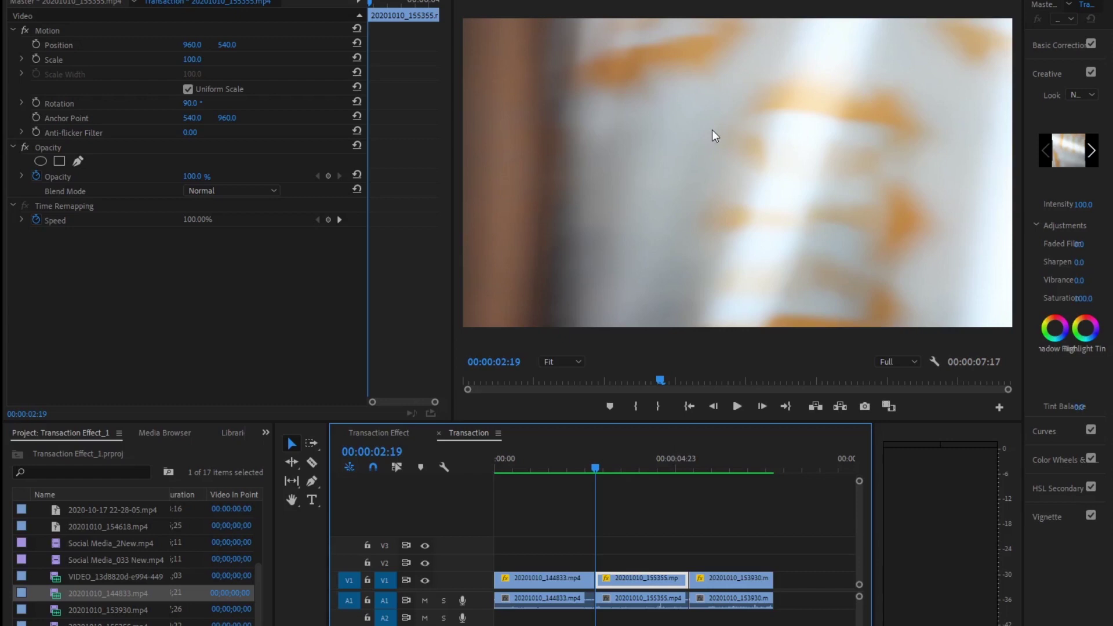
pyautogui.press('Right')
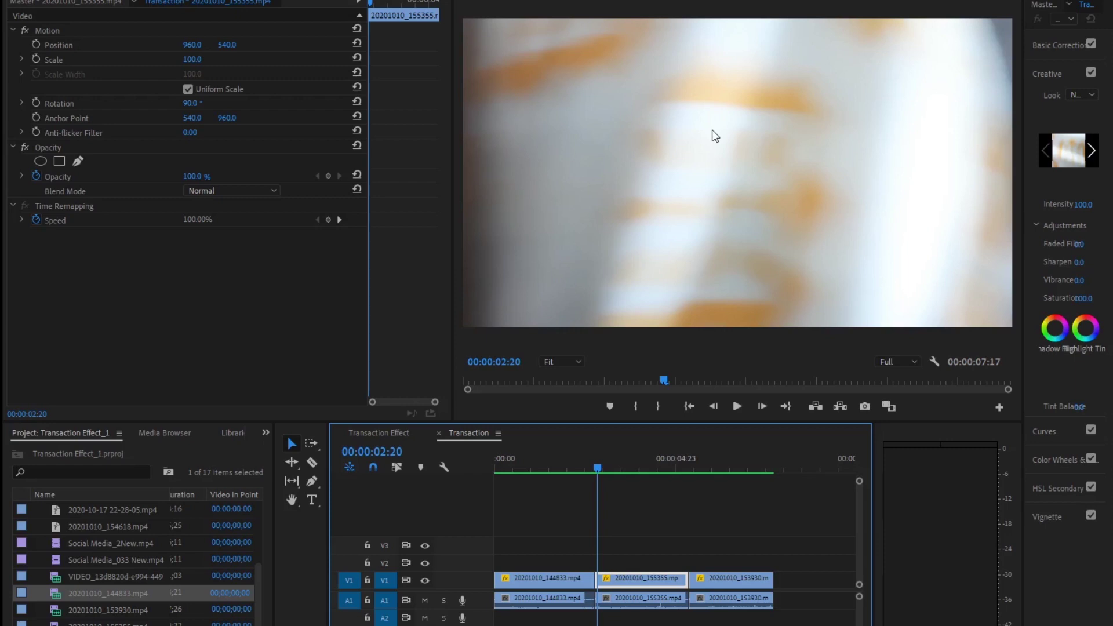
pyautogui.press('Left')
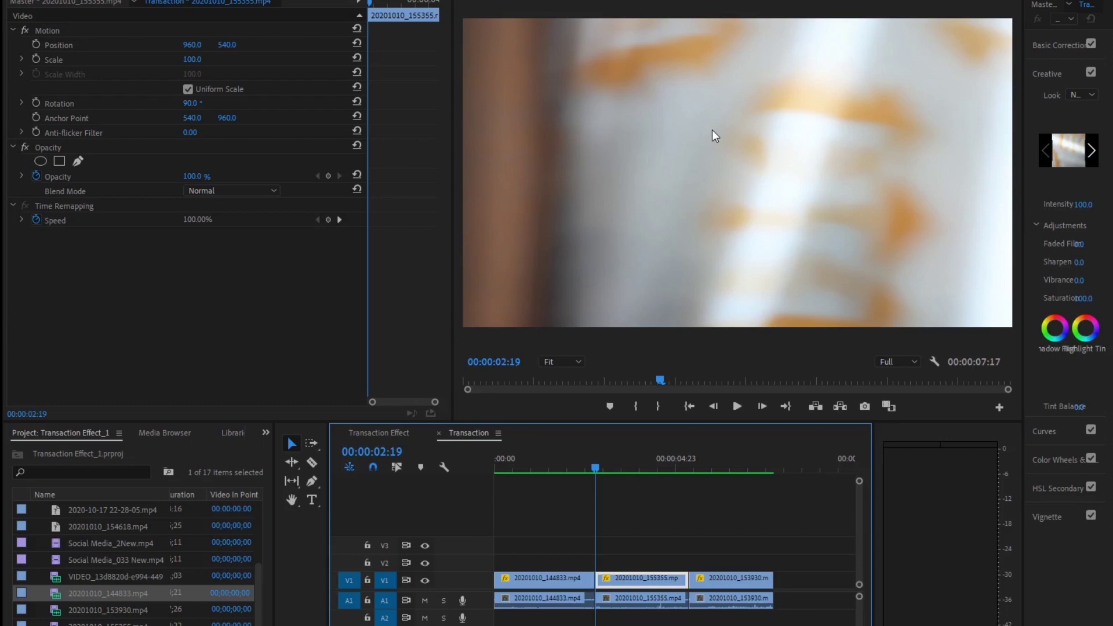
pyautogui.press('Right')
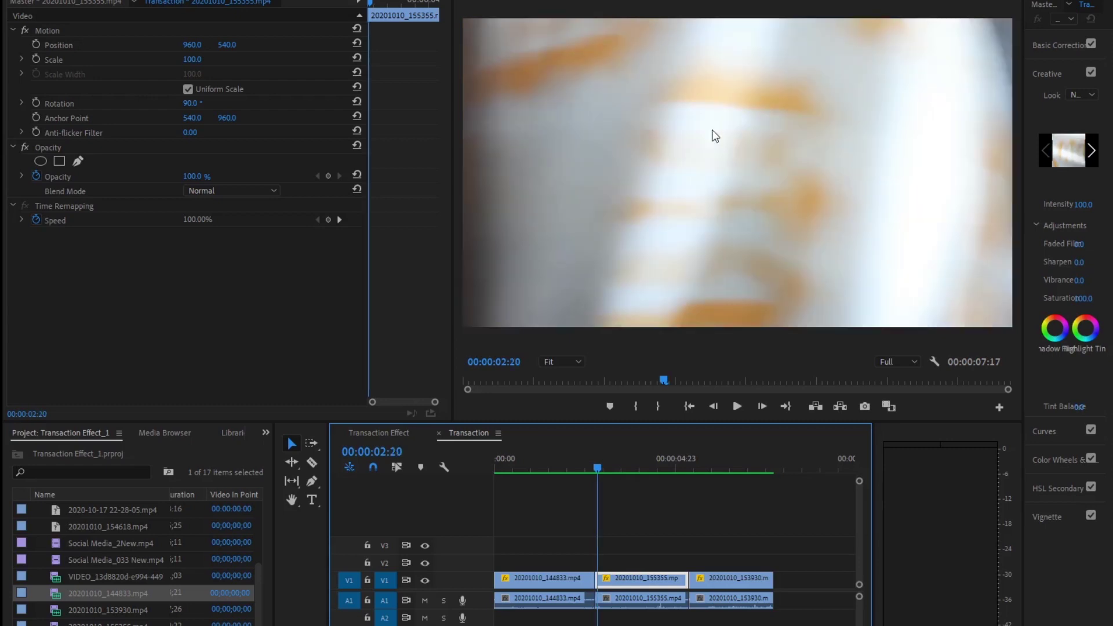
pyautogui.press('Down')
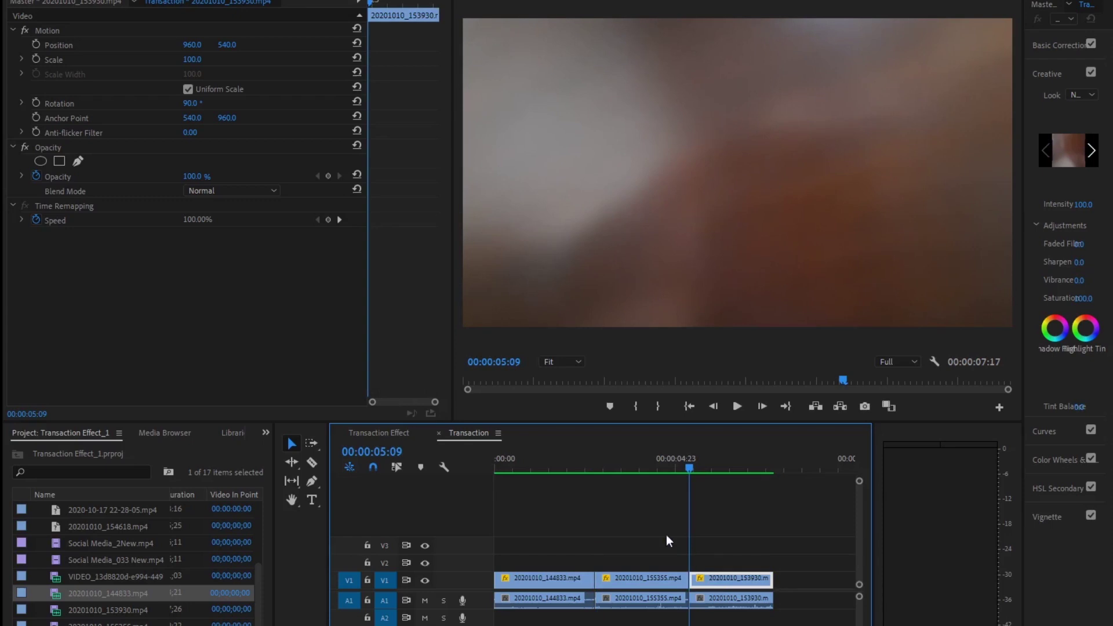
pyautogui.press('Left')
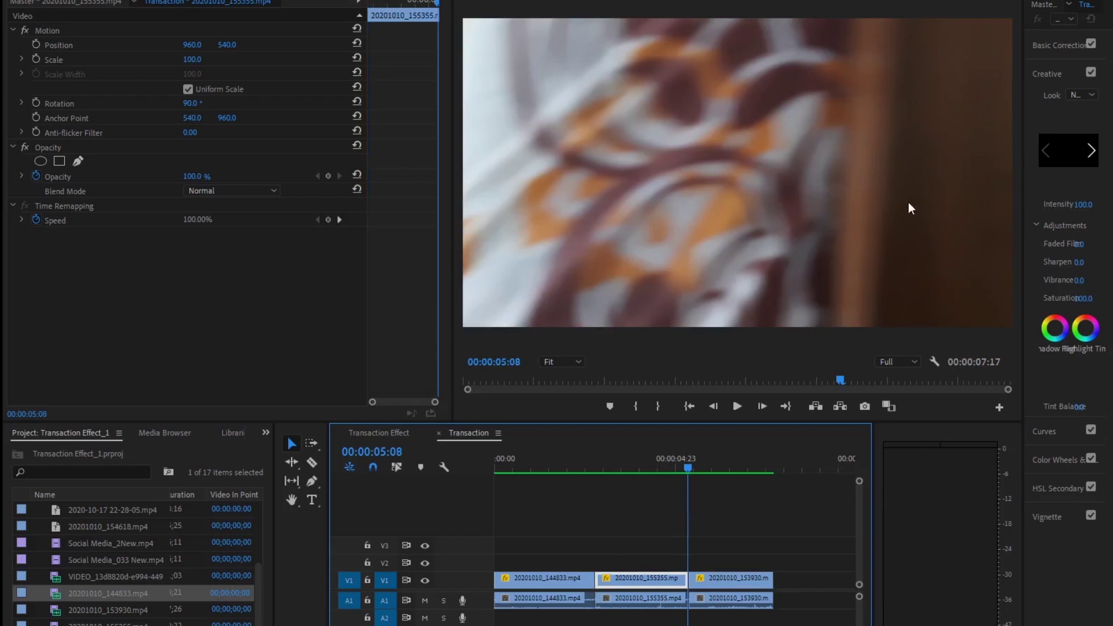
pyautogui.press('Right')
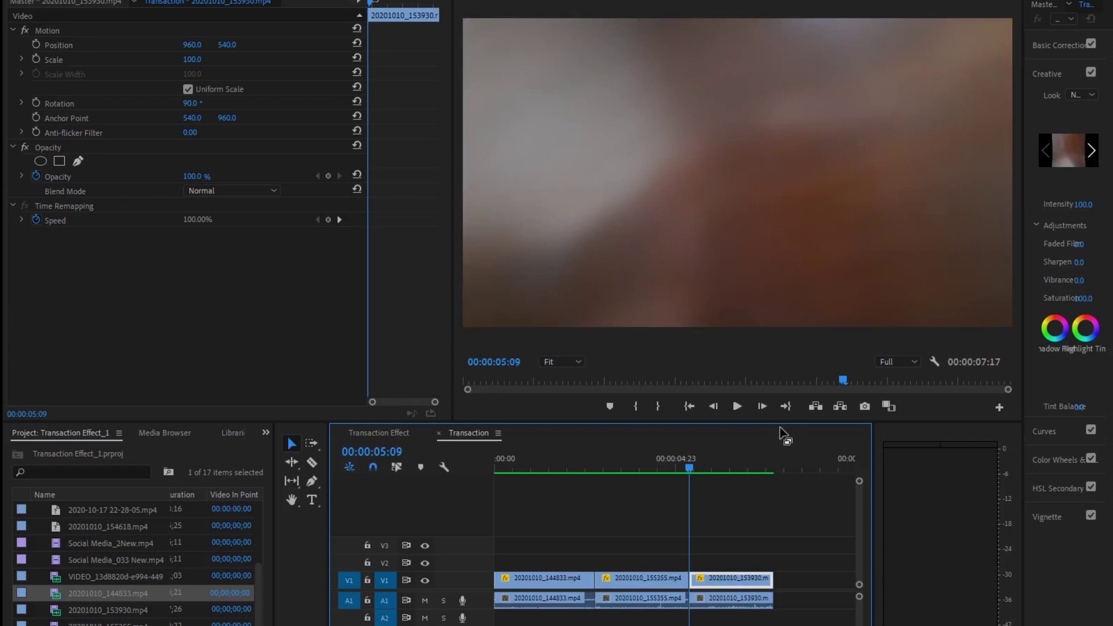
# Play and scrub across both cuts again to check how the camera movement flows between the clips.
pyautogui.moveTo(690, 467); pyautogui.dragTo(608, 468)
pyautogui.press('Left')
pyautogui.press('Left')
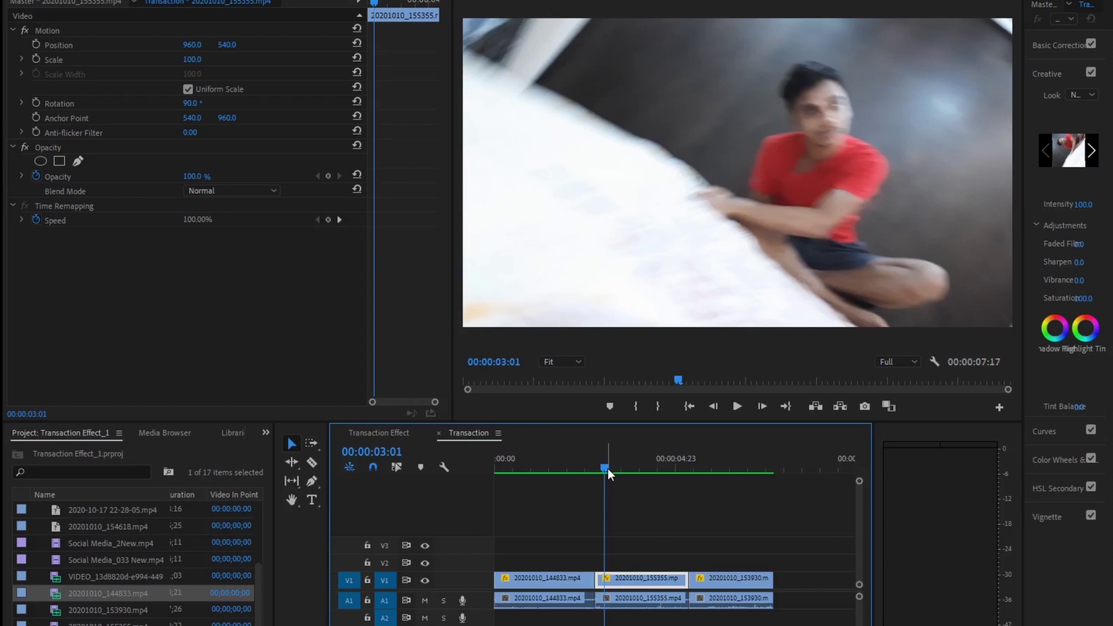
pyautogui.moveTo(602, 468); pyautogui.dragTo(585, 472)
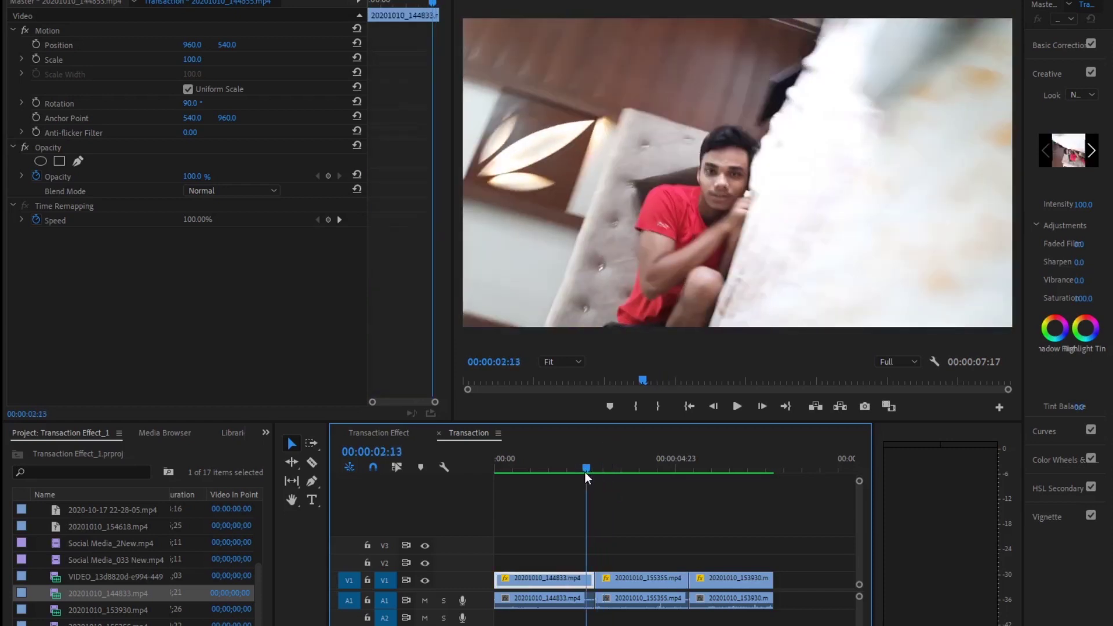
pyautogui.press('space')
pyautogui.click(662, 474)
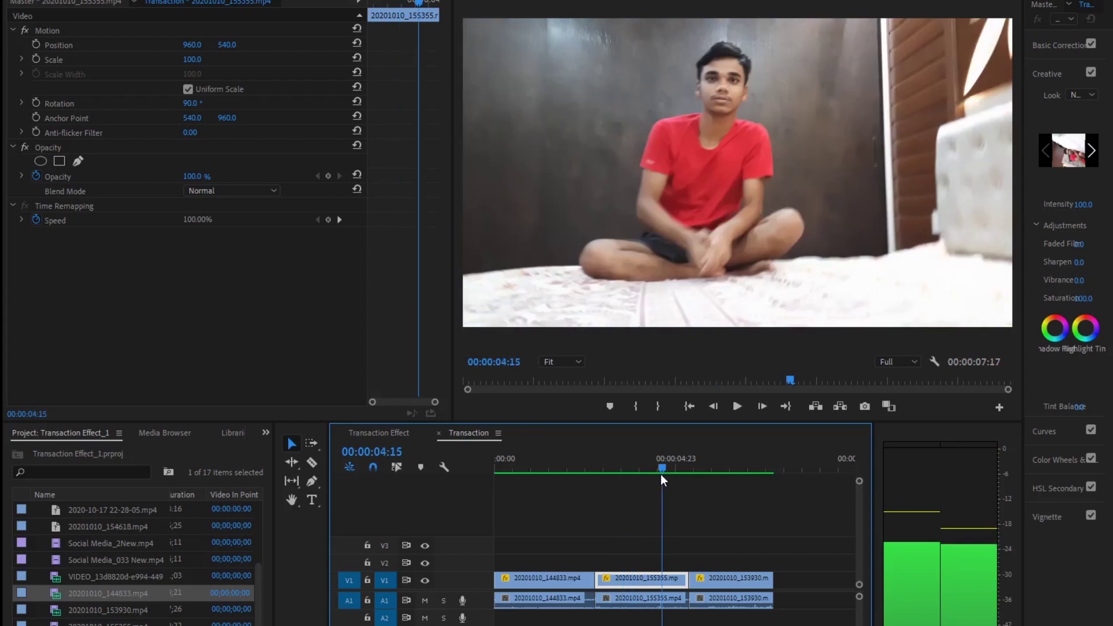
pyautogui.moveTo(662, 468); pyautogui.dragTo(694, 470)
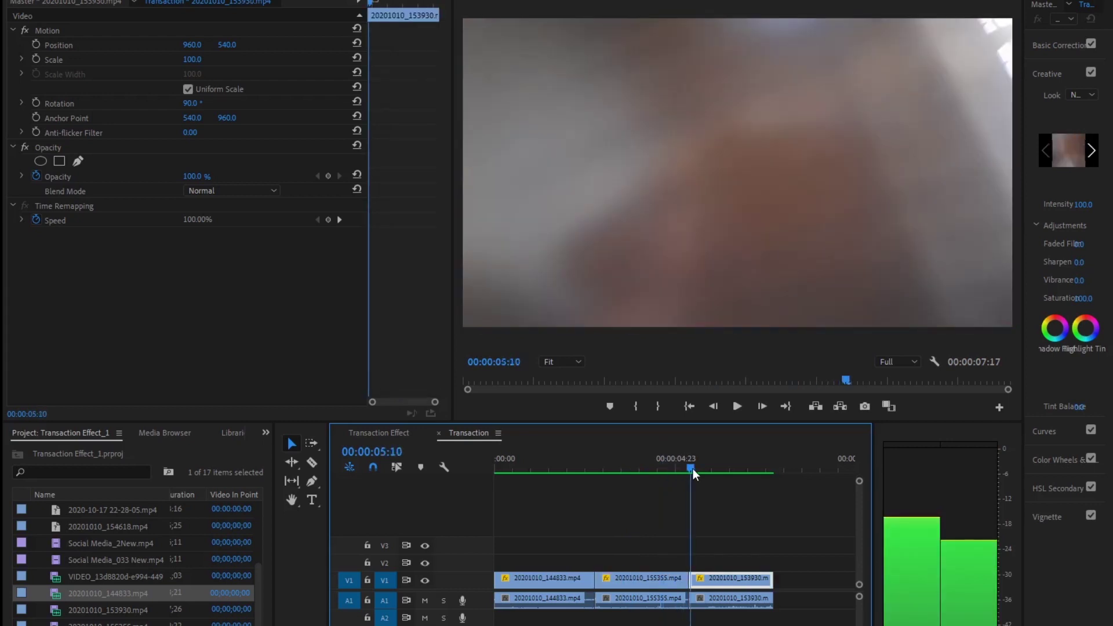